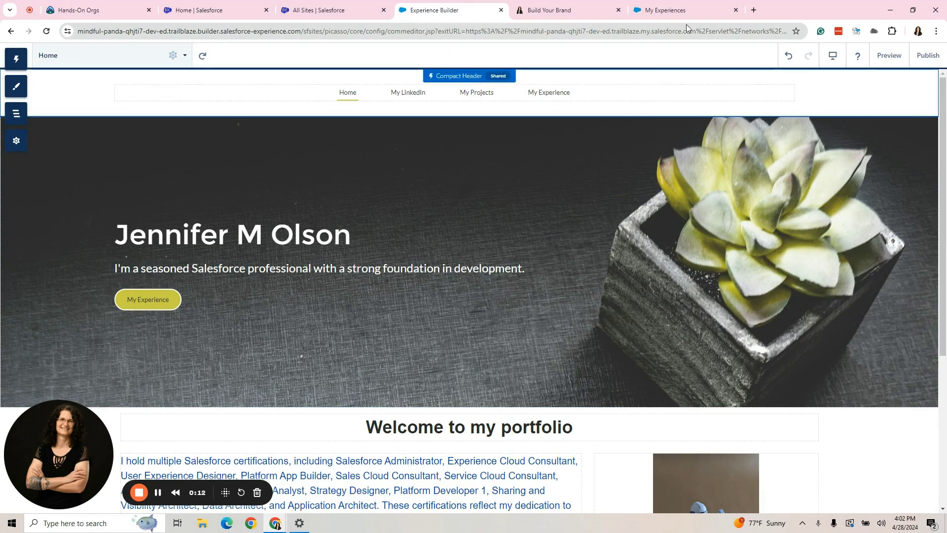
Check the live portfolio's home page, then view the Build Your Brand resources page.
{"action": "left_click", "coordinate": [673, 11]}
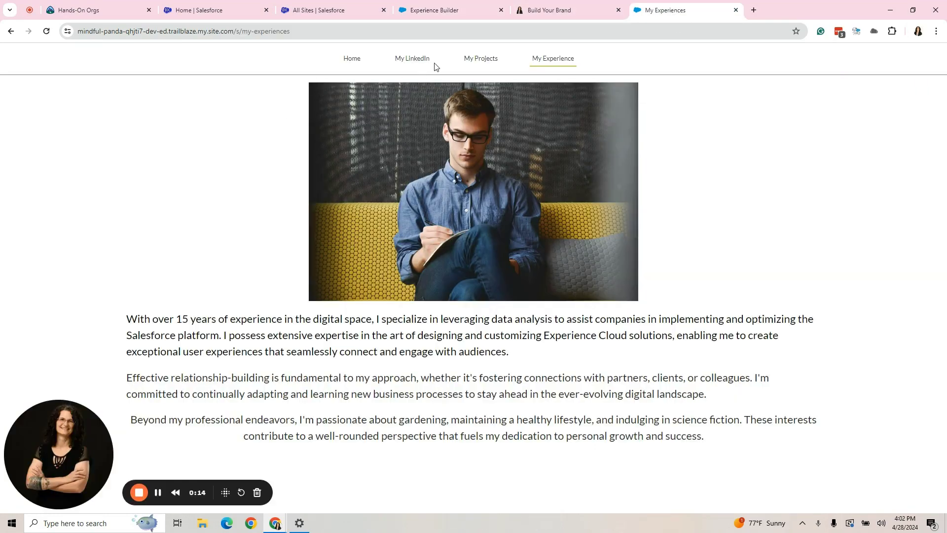
{"action": "left_click", "coordinate": [352, 61]}
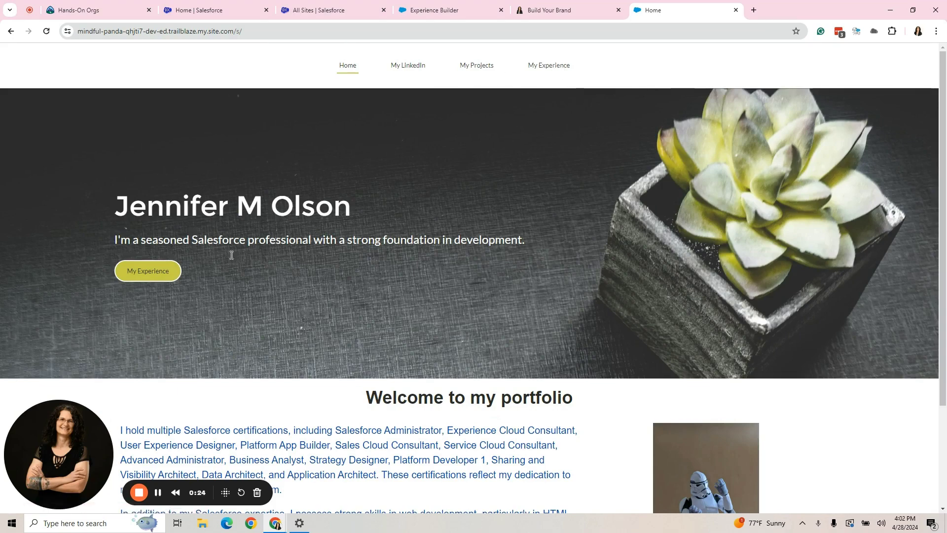
{"action": "scroll", "coordinate": [605, 261], "scroll_direction": "down", "scroll_amount": 3}
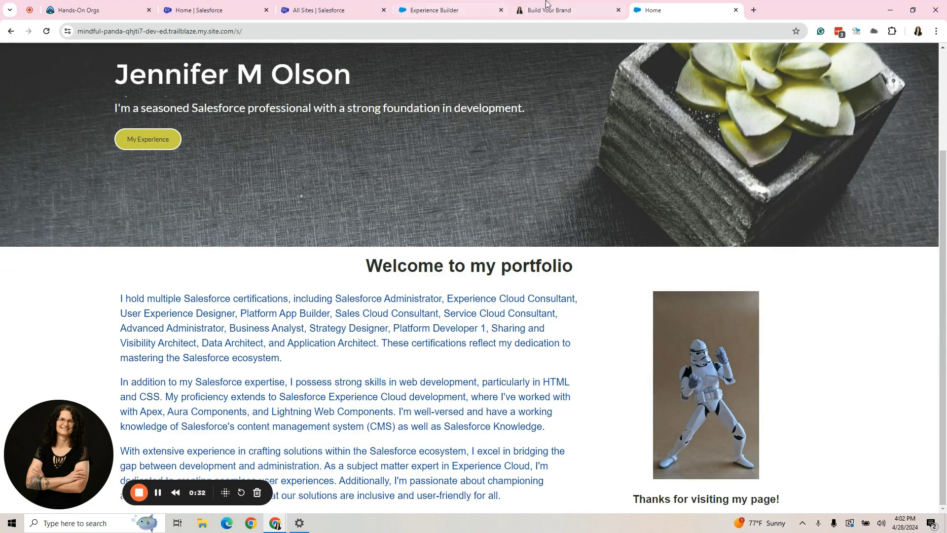
{"action": "left_click", "coordinate": [551, 17]}
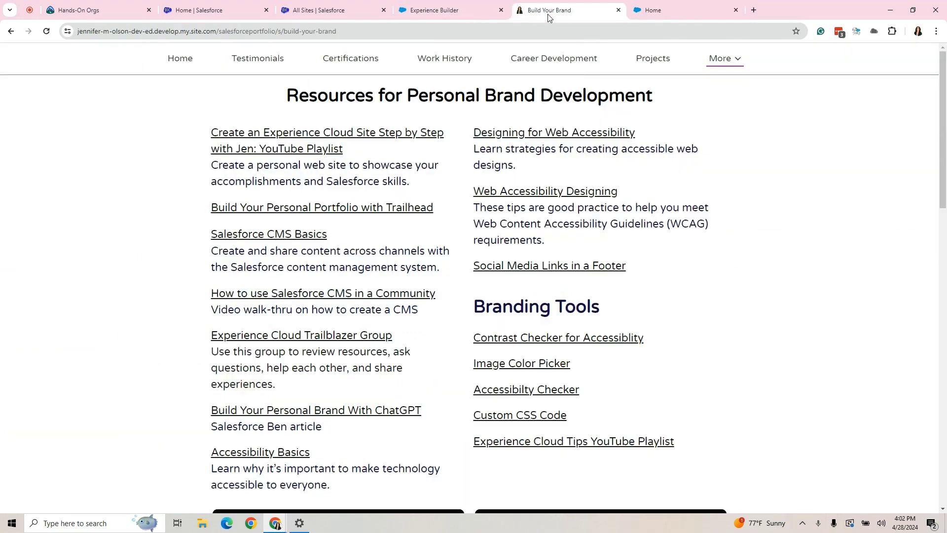
Browse the other portfolio's icon tile grid, then go back to the builder's Home page.
{"action": "left_click", "coordinate": [178, 62]}
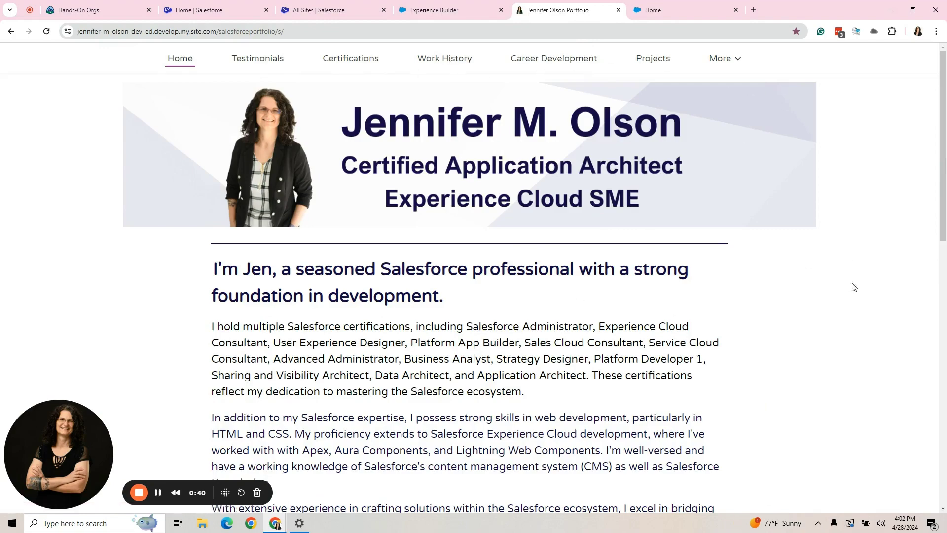
{"action": "scroll", "coordinate": [813, 312], "scroll_direction": "down", "scroll_amount": 9}
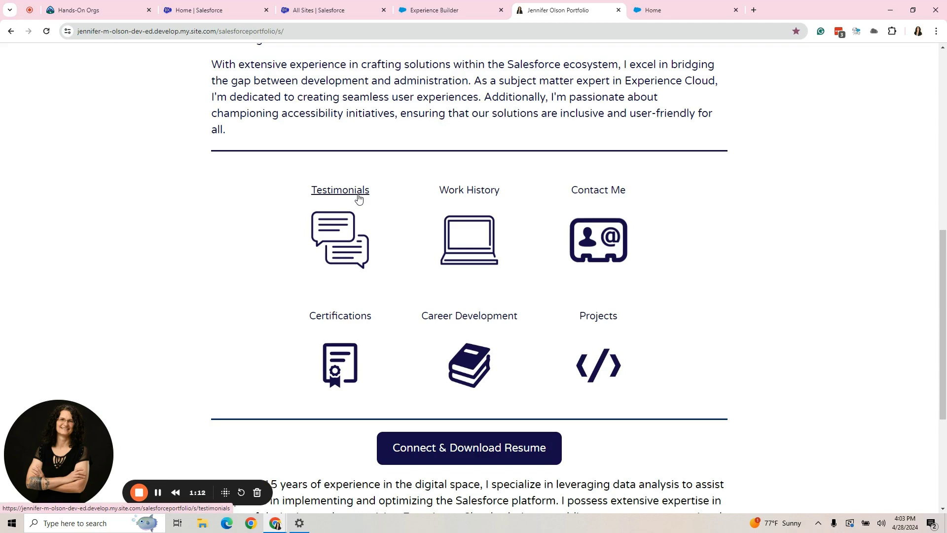
{"action": "left_click", "coordinate": [450, 10]}
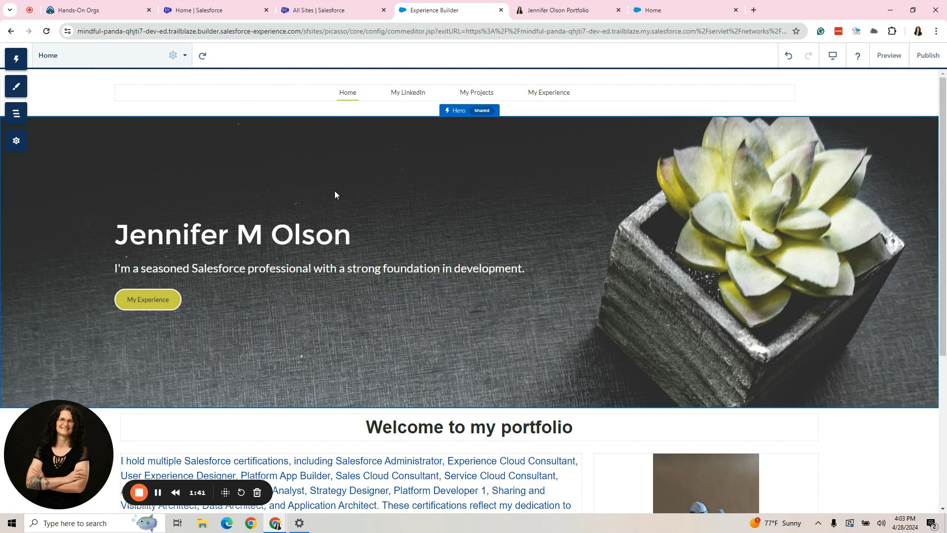
Open All My Other Pages Navigation for editing from Settings > Navigation.
{"action": "left_click", "coordinate": [17, 141]}
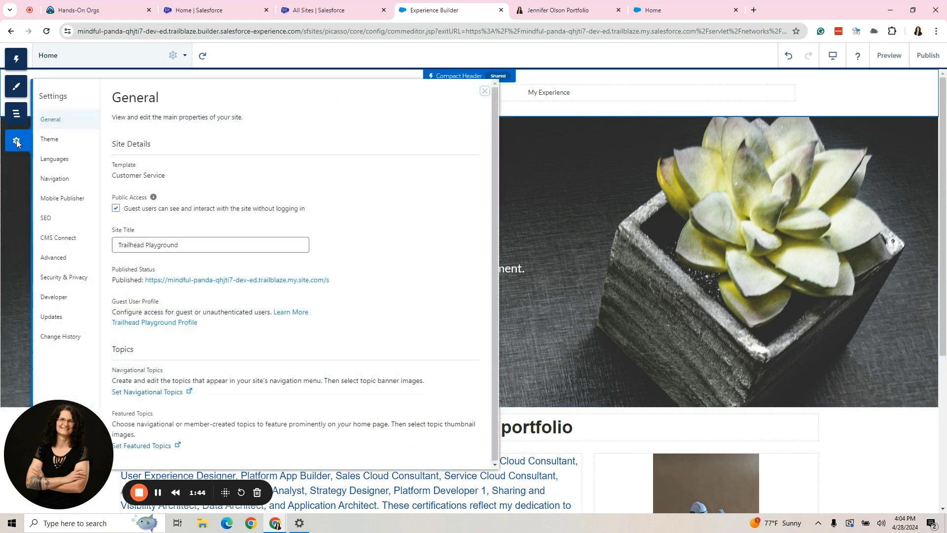
{"action": "left_click", "coordinate": [58, 180]}
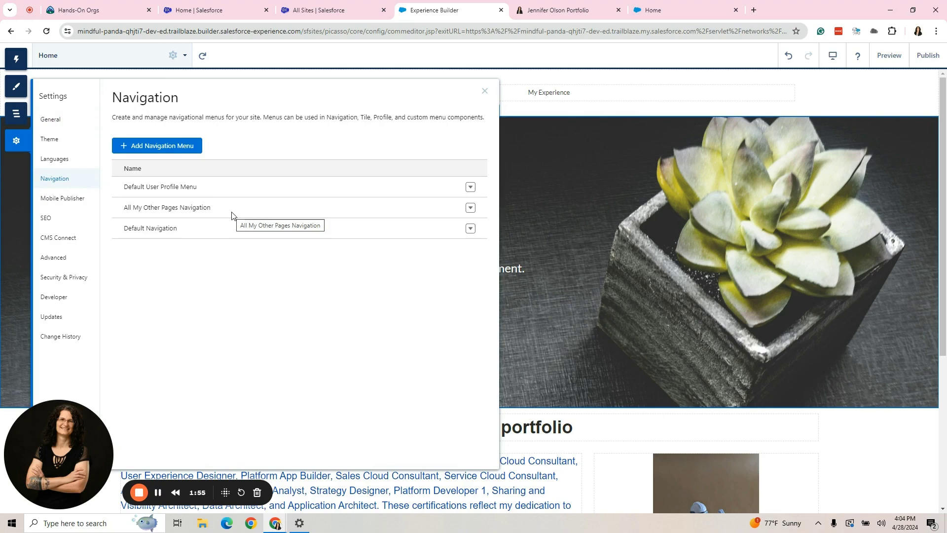
{"action": "left_click", "coordinate": [470, 208]}
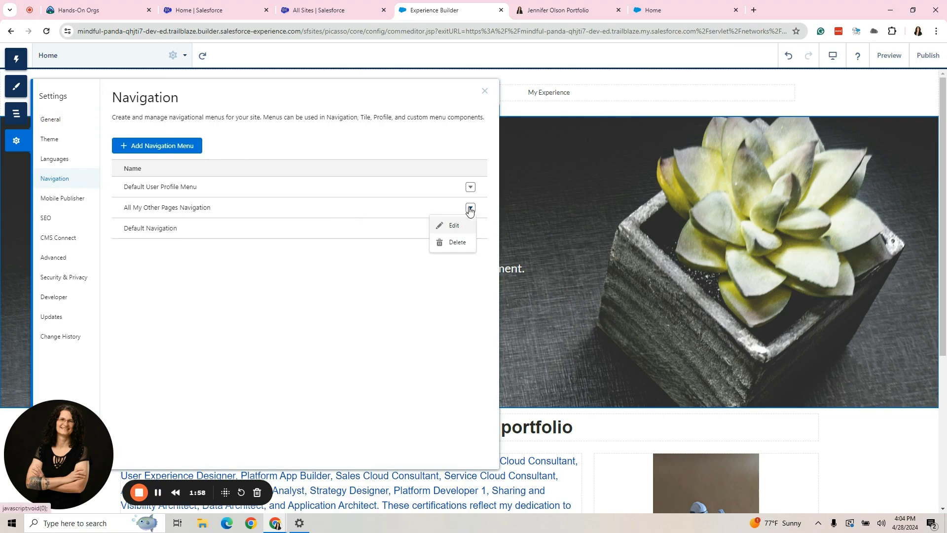
{"action": "left_click", "coordinate": [448, 225]}
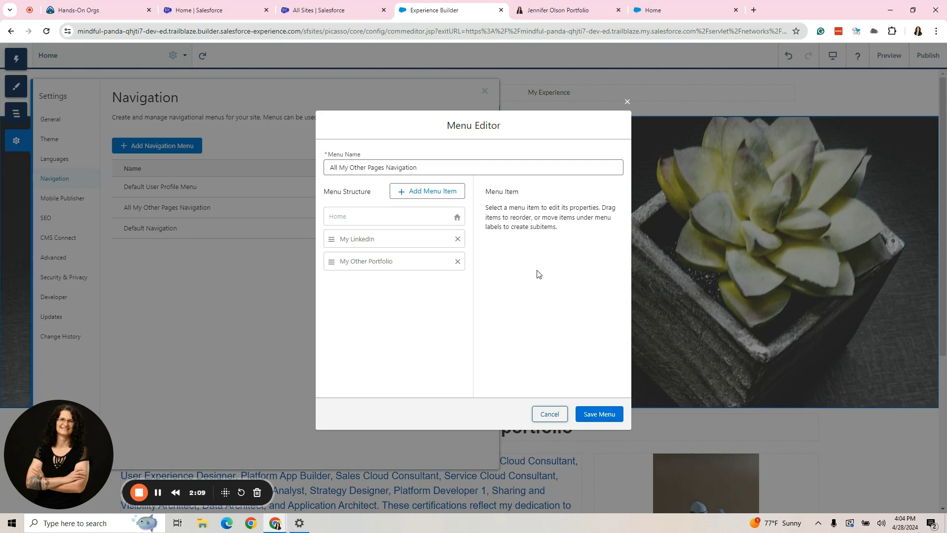
Inspect My LinkedIn's optional tile image settings, then cancel without saving.
{"action": "left_click", "coordinate": [360, 239]}
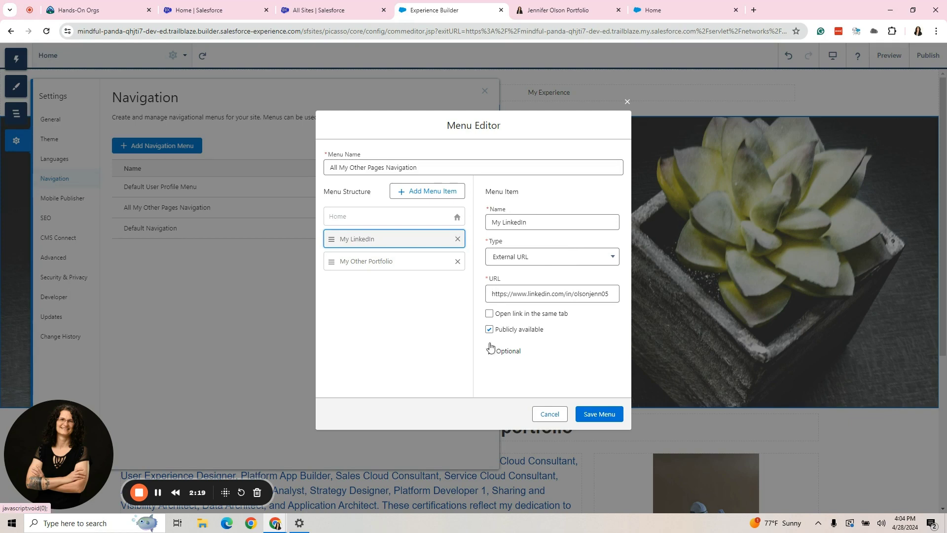
{"action": "left_click", "coordinate": [503, 356]}
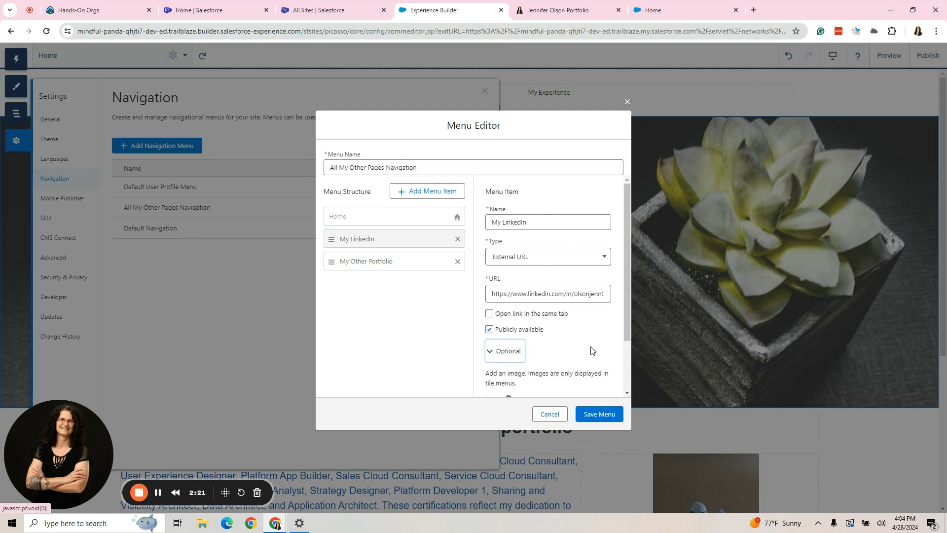
{"action": "scroll", "coordinate": [588, 327], "scroll_direction": "down", "scroll_amount": 2}
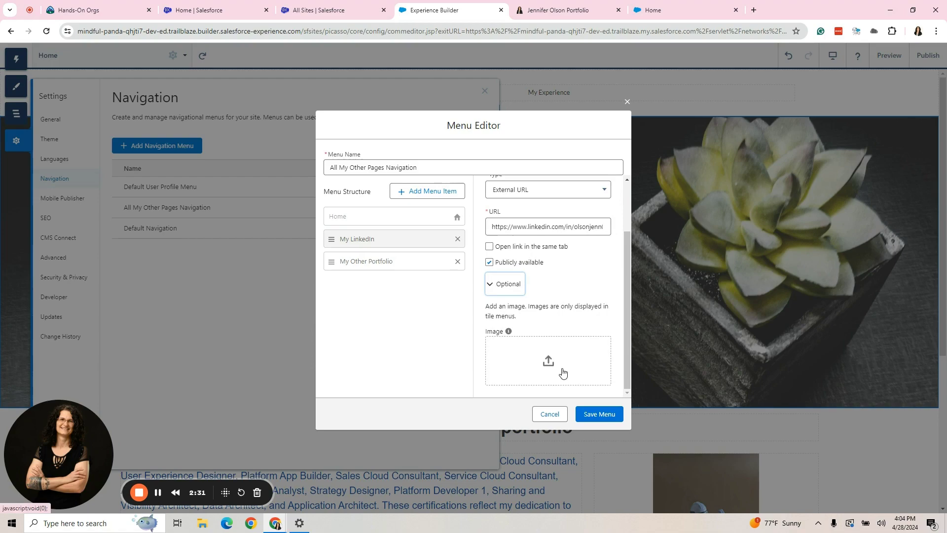
{"action": "left_click", "coordinate": [549, 414]}
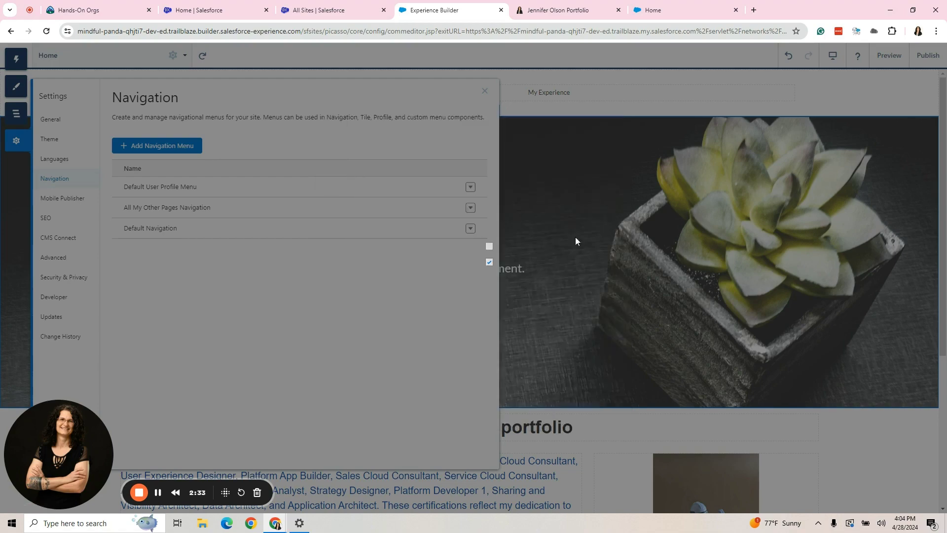
Add a Tile Menu component below the portfolio content.
{"action": "left_click", "coordinate": [483, 94]}
{"action": "scroll", "coordinate": [482, 257], "scroll_direction": "down", "scroll_amount": 5}
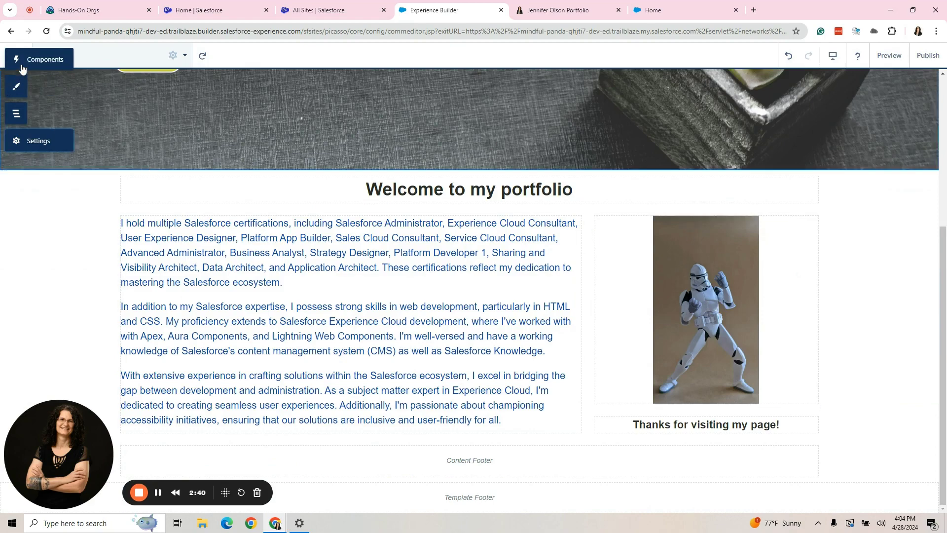
{"action": "left_click", "coordinate": [16, 58]}
{"action": "left_click", "coordinate": [102, 109]}
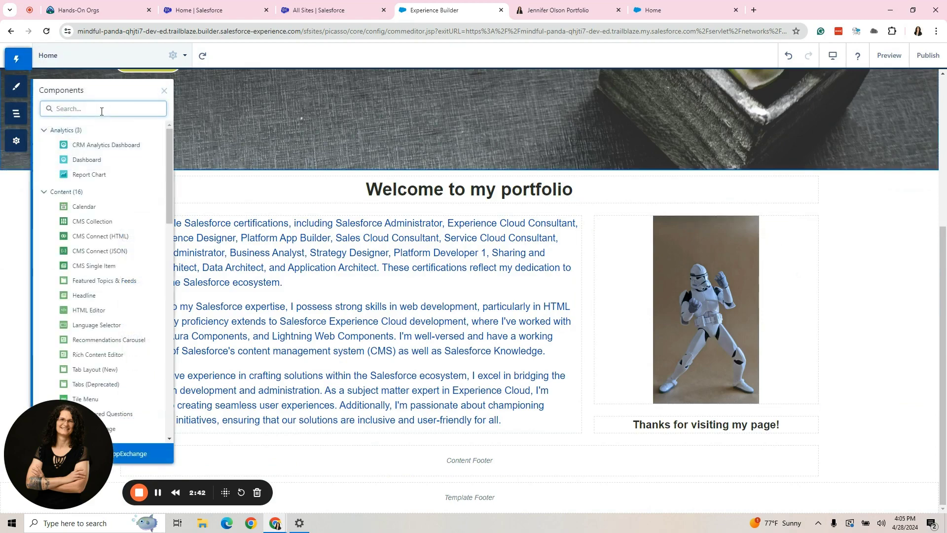
{"action": "type", "text": "yi"}
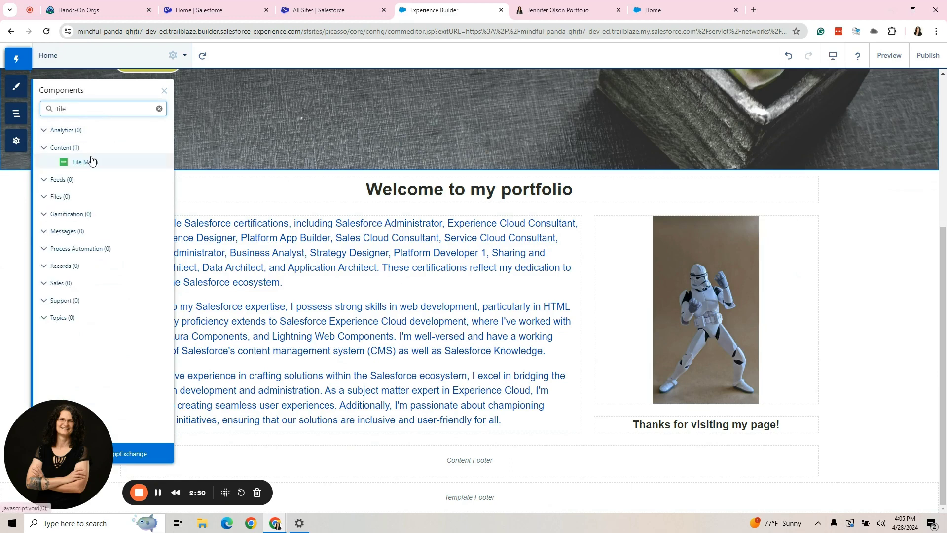
{"action": "left_click_drag", "start_coordinate": [91, 160], "coordinate": [460, 454]}
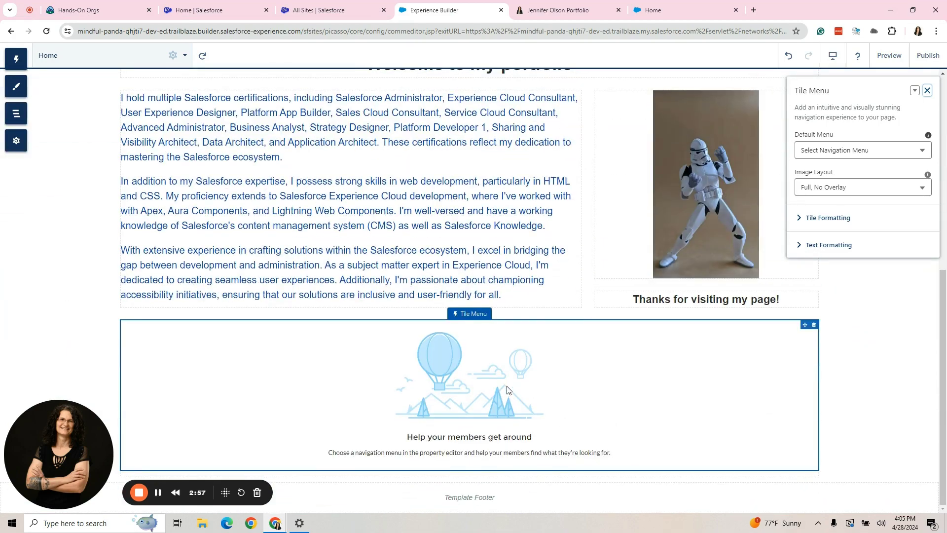
Point the Tile Menu at All My Other Pages Navigation with the Partial image layout.
{"action": "left_click", "coordinate": [902, 146]}
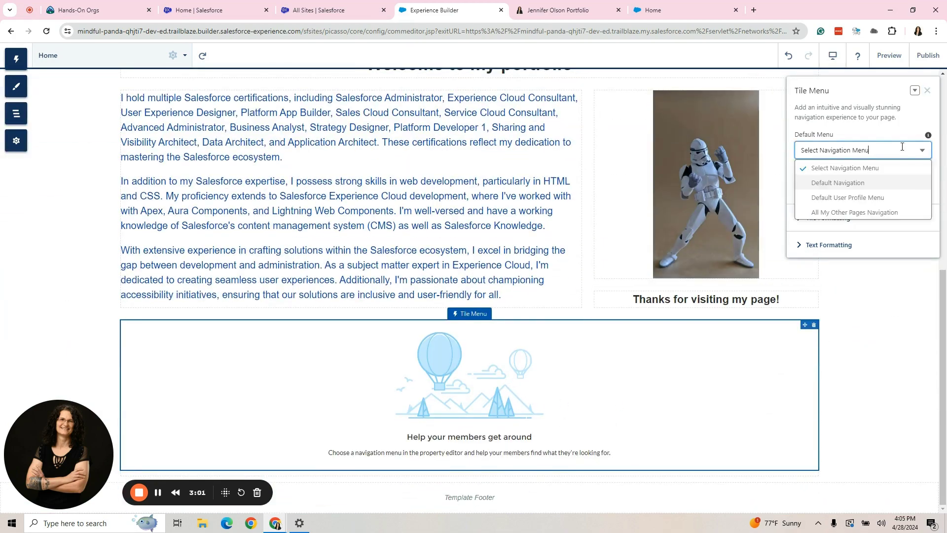
{"action": "left_click", "coordinate": [866, 213]}
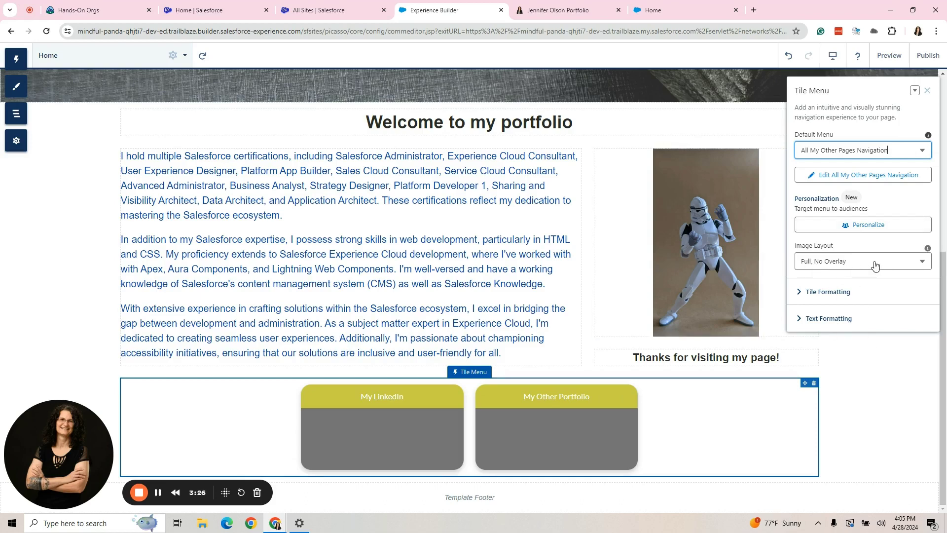
{"action": "left_click", "coordinate": [875, 266]}
{"action": "left_click", "coordinate": [844, 292]}
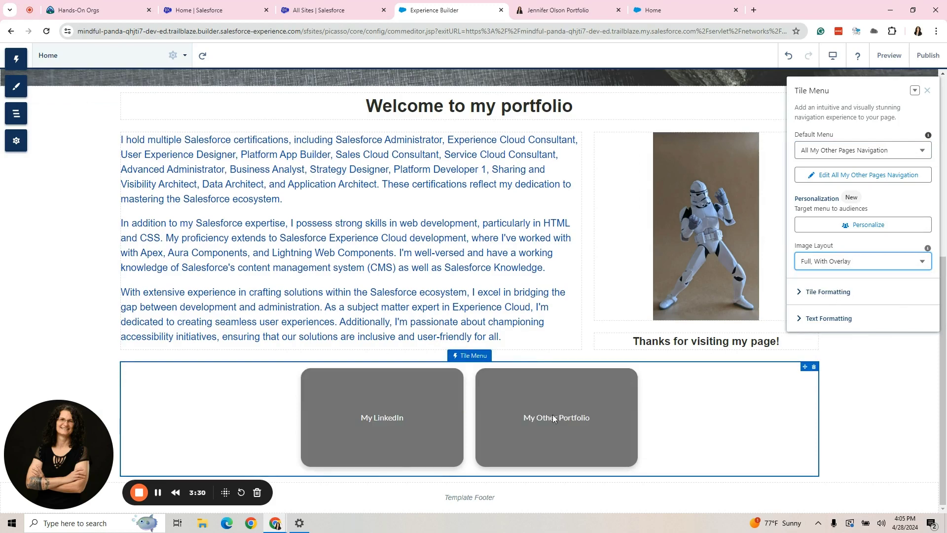
{"action": "left_click", "coordinate": [877, 256]}
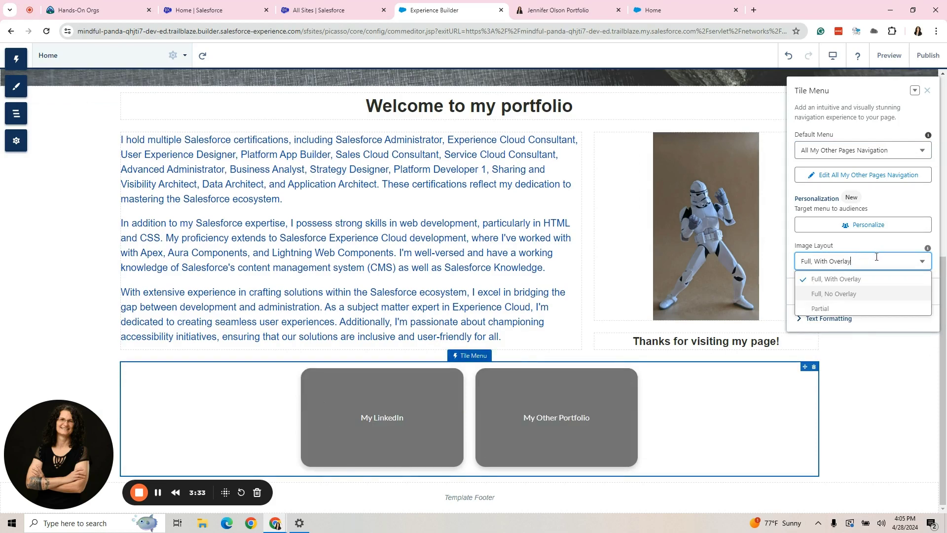
{"action": "left_click", "coordinate": [851, 308]}
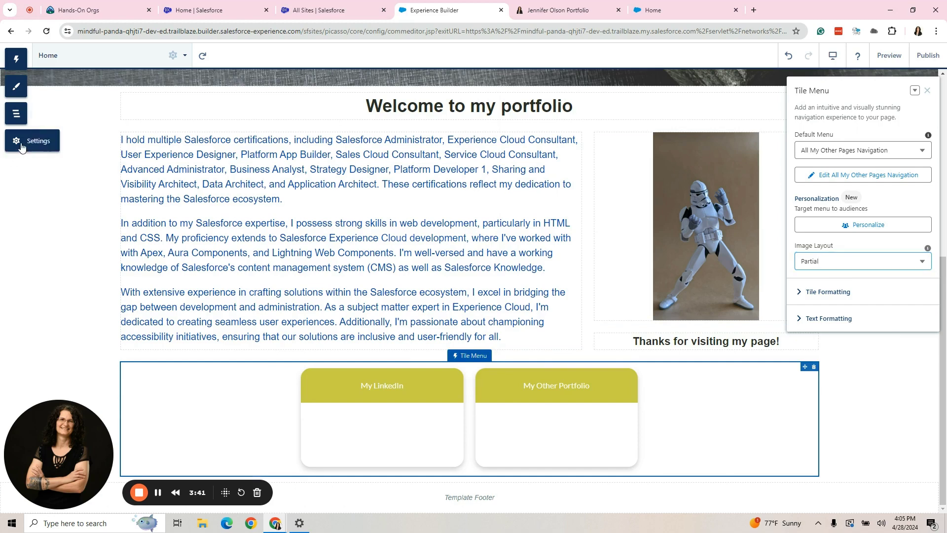
Give My LinkedIn the pexels-pixabay-39866 image from the asset library.
{"action": "left_click", "coordinate": [22, 143]}
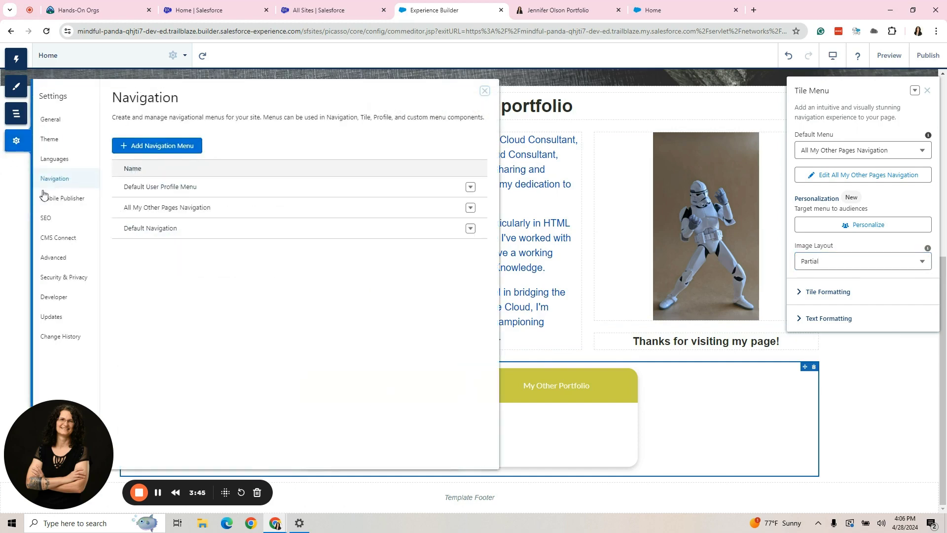
{"action": "left_click", "coordinate": [470, 208]}
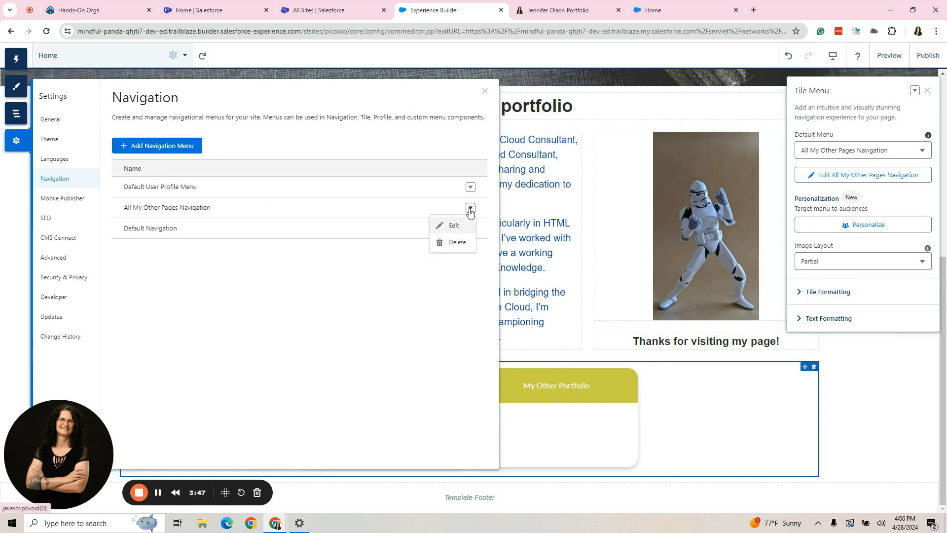
{"action": "left_click", "coordinate": [453, 232]}
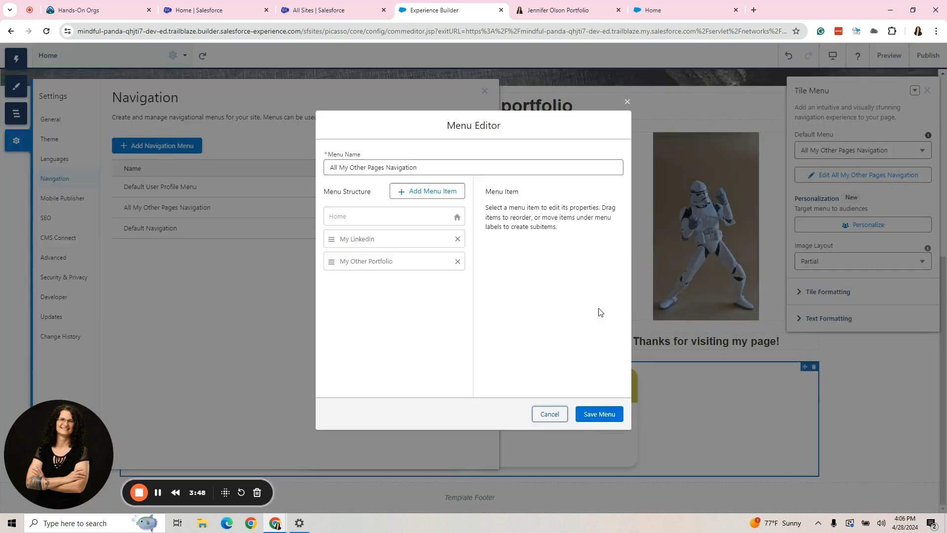
{"action": "left_click", "coordinate": [395, 240]}
{"action": "left_click", "coordinate": [506, 352]}
{"action": "scroll", "coordinate": [543, 360], "scroll_direction": "down", "scroll_amount": 2}
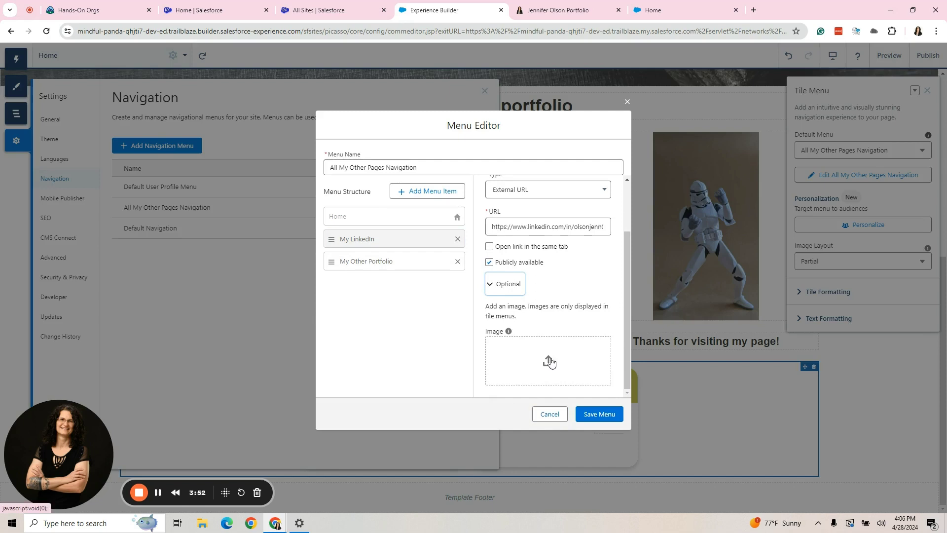
{"action": "left_click", "coordinate": [552, 359]}
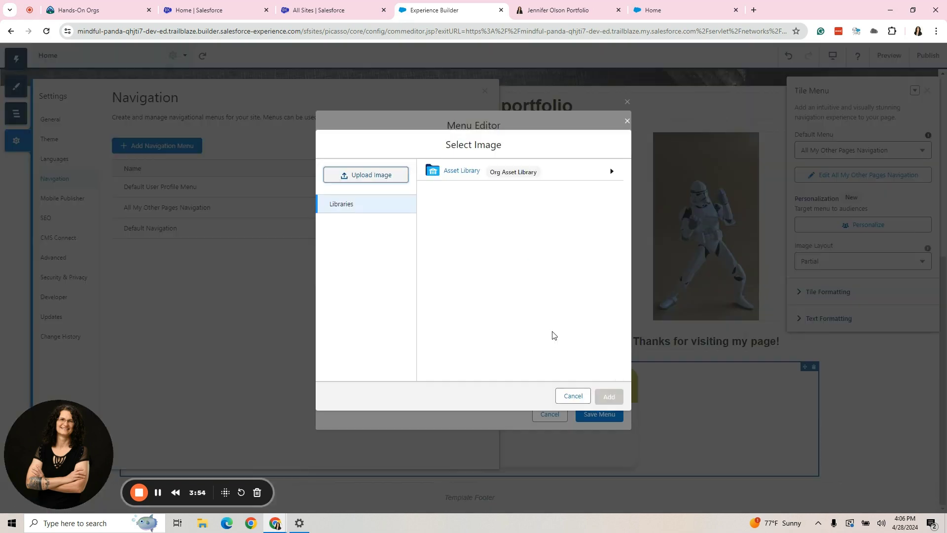
{"action": "left_click", "coordinate": [494, 173]}
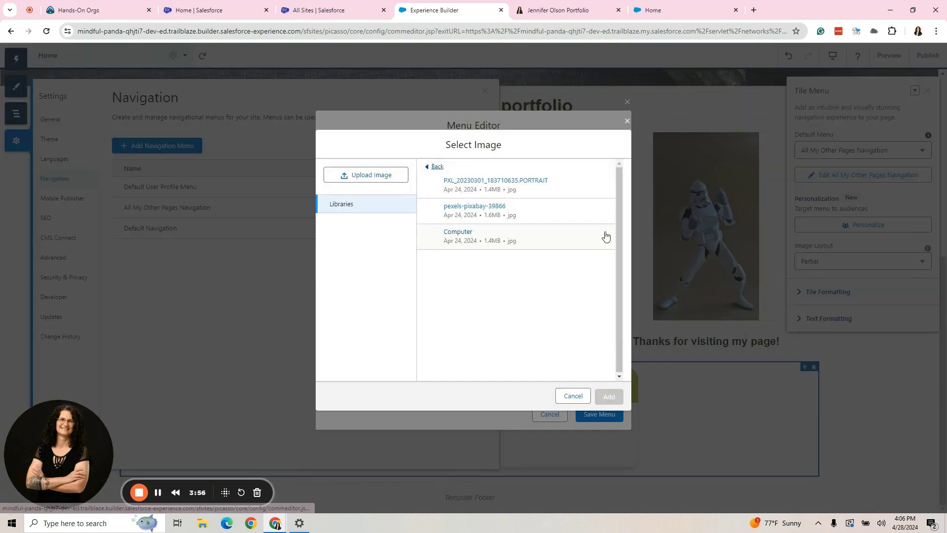
{"action": "left_click", "coordinate": [474, 210]}
{"action": "left_click", "coordinate": [609, 396]}
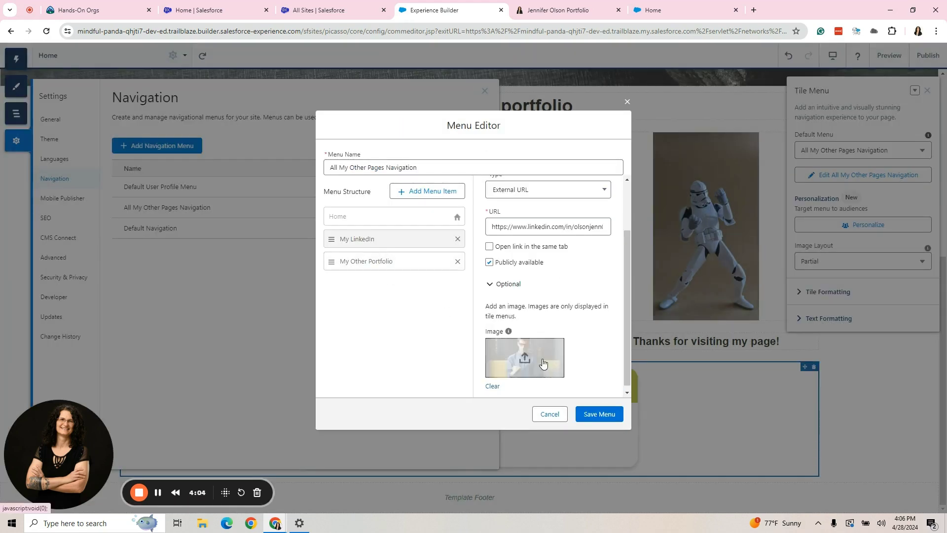
Add an asset library image to My Other Portfolio and save the menu.
{"action": "left_click", "coordinate": [374, 266]}
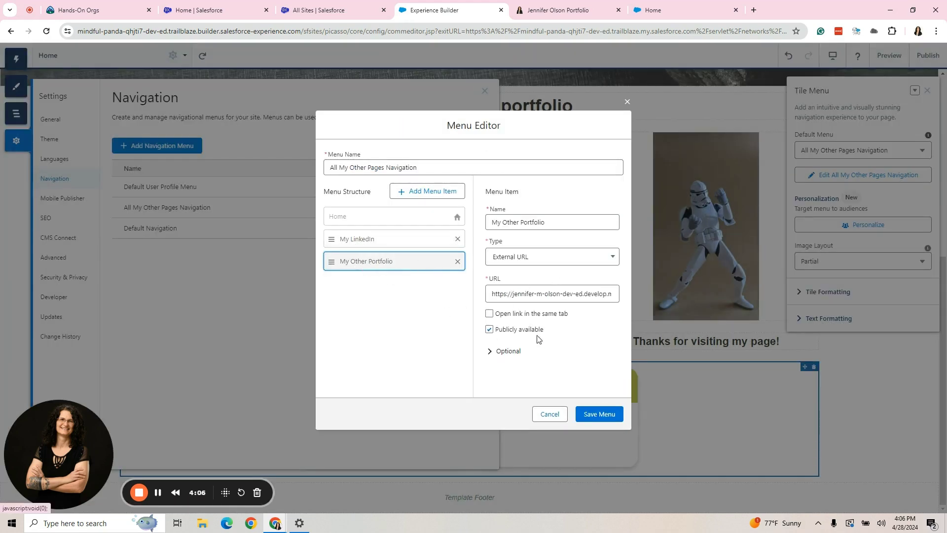
{"action": "left_click", "coordinate": [508, 351]}
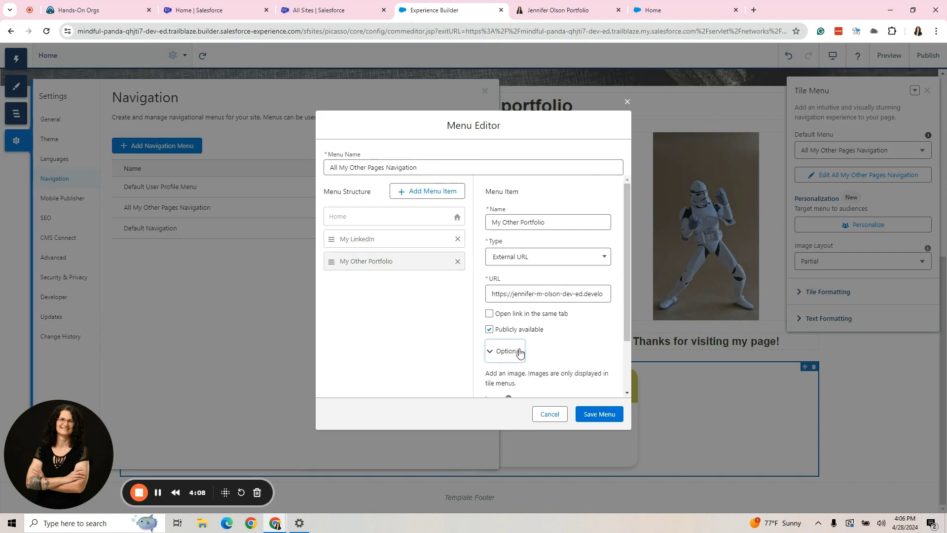
{"action": "scroll", "coordinate": [506, 350], "scroll_direction": "down", "scroll_amount": 2}
{"action": "left_click", "coordinate": [548, 363]}
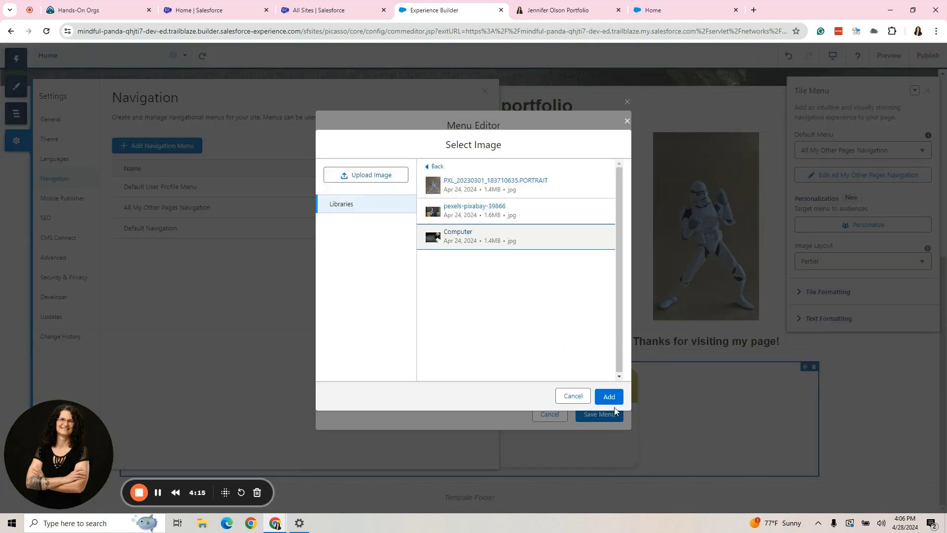
{"action": "left_click", "coordinate": [609, 396]}
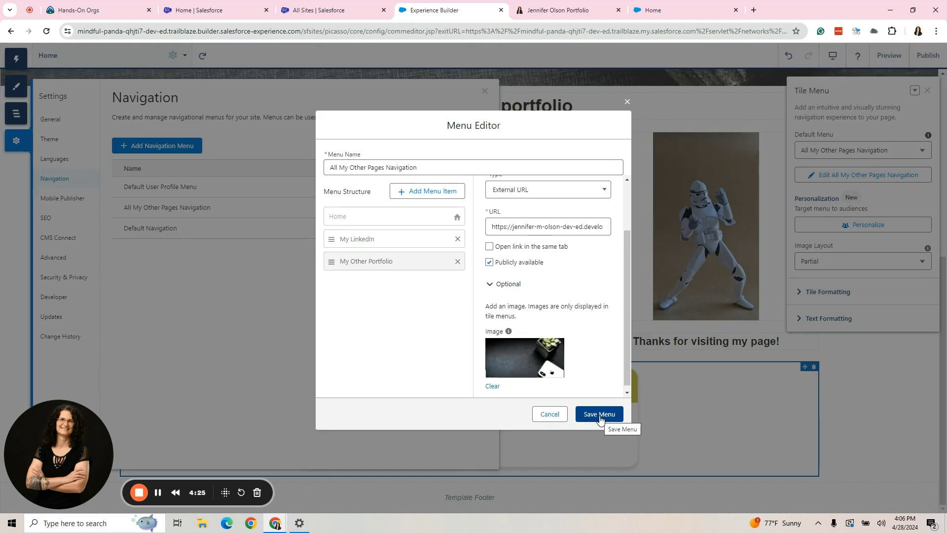
{"action": "left_click", "coordinate": [600, 420]}
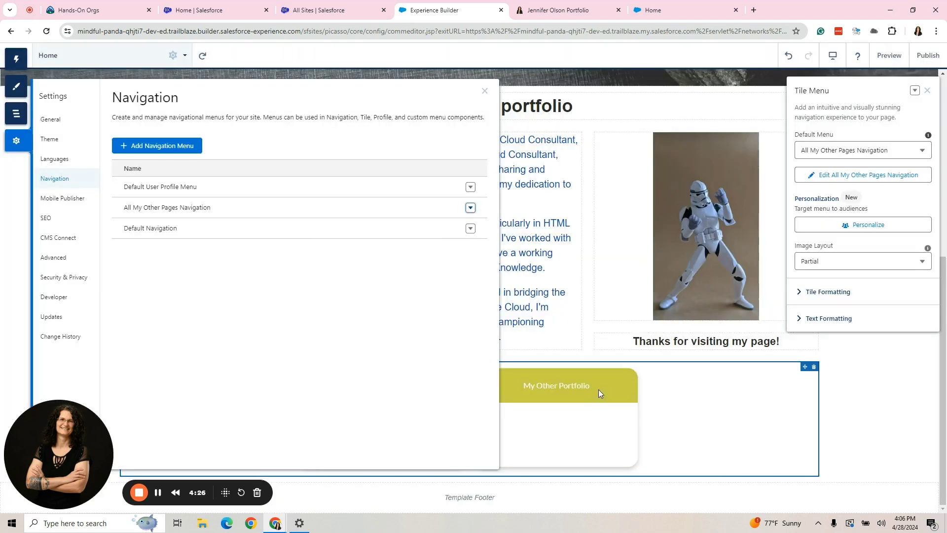
Set the Tile Menu banner height to 20 and border radius to 0.
{"action": "left_click", "coordinate": [485, 91]}
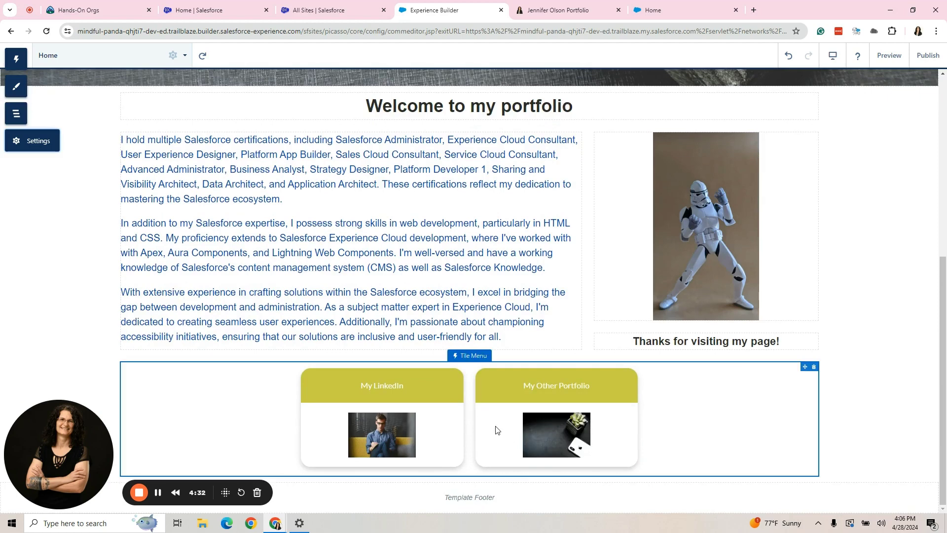
{"action": "left_click", "coordinate": [673, 433]}
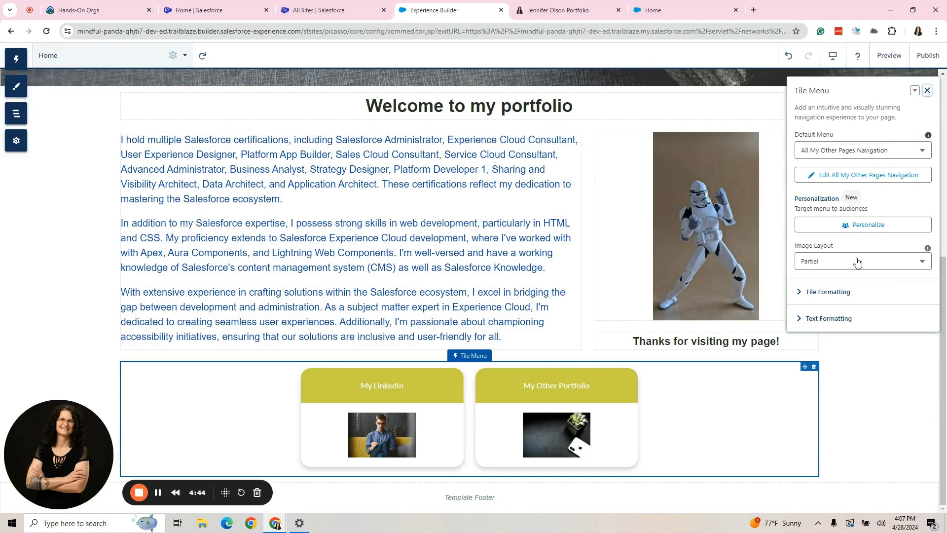
{"action": "left_click", "coordinate": [819, 294]}
{"action": "scroll", "coordinate": [872, 354], "scroll_direction": "down", "scroll_amount": 1}
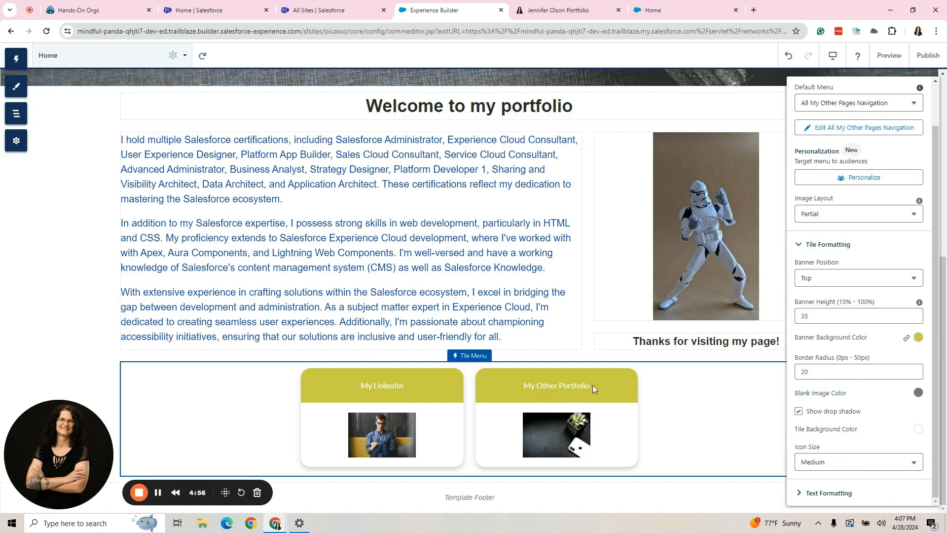
{"action": "double_click", "coordinate": [805, 315]}
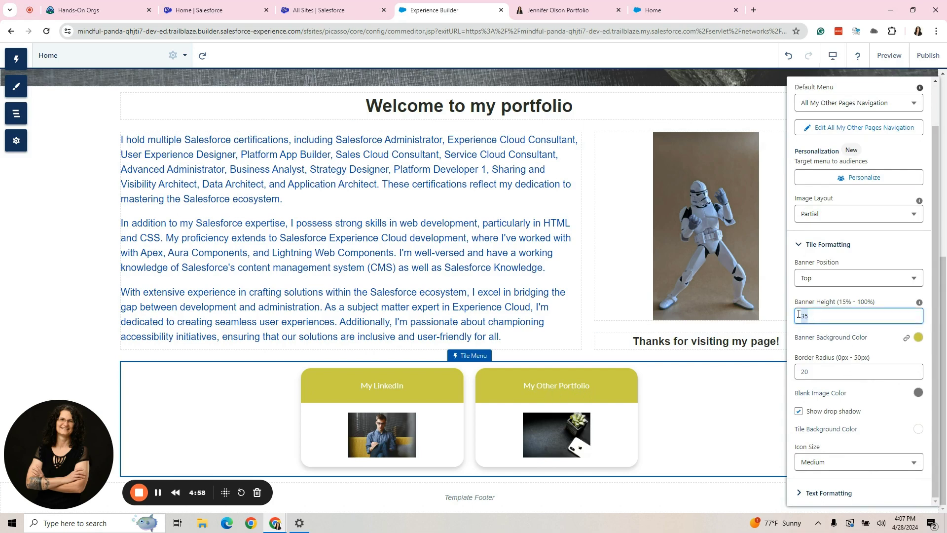
{"action": "type", "text": "20"}
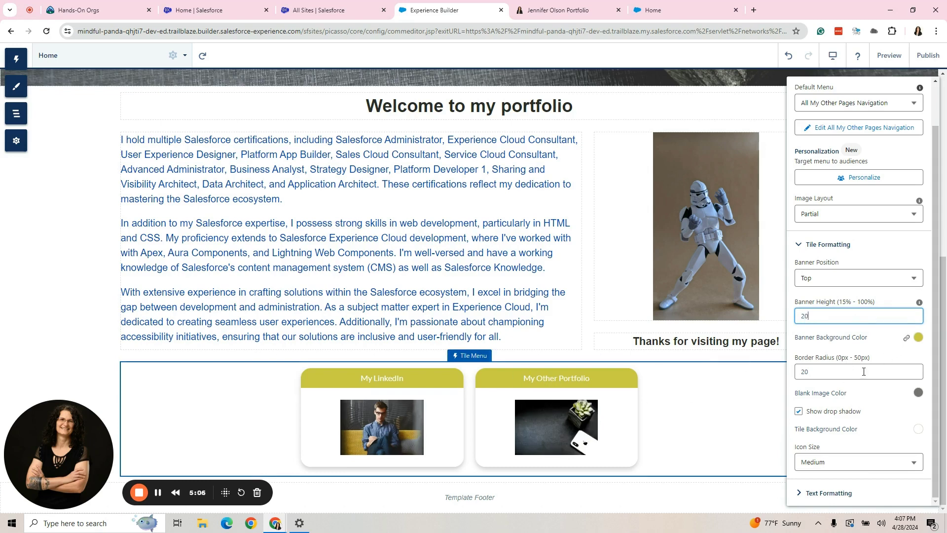
{"action": "left_click_drag", "start_coordinate": [812, 371], "coordinate": [785, 374]}
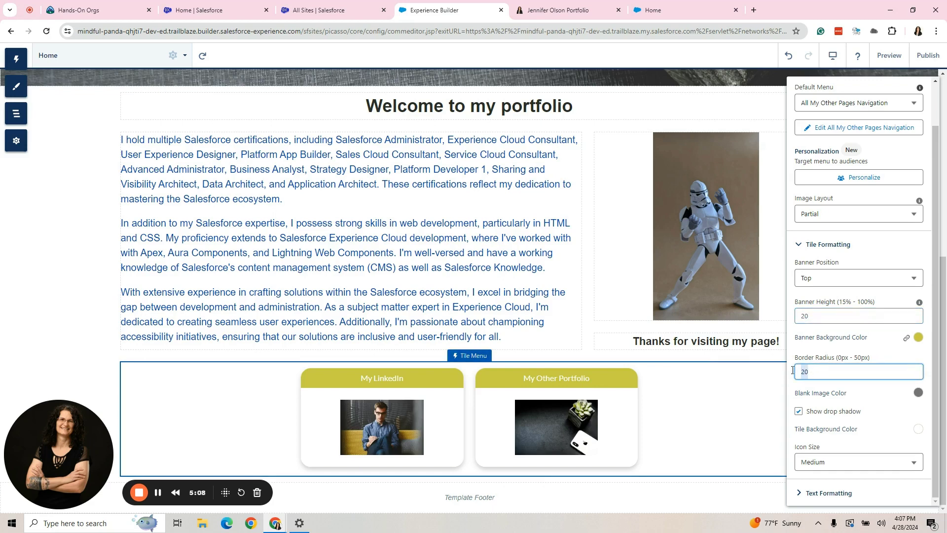
{"action": "left_click", "coordinate": [869, 393]}
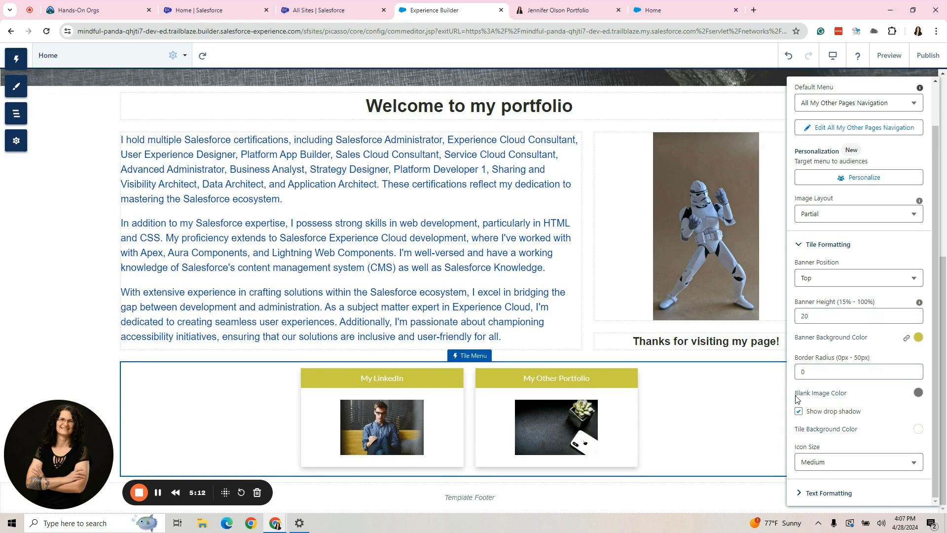
Make the tile background fully transparent with alpha 0.
{"action": "left_click", "coordinate": [919, 392]}
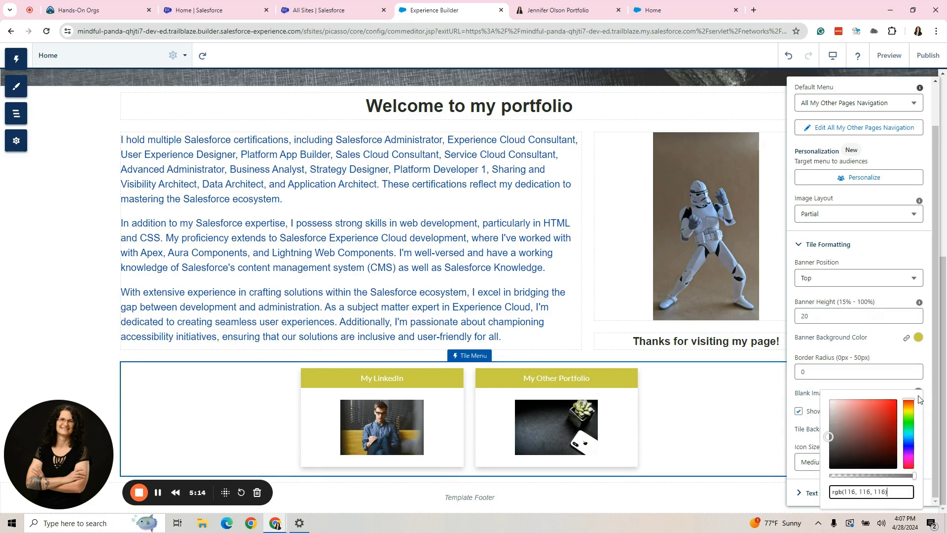
{"action": "left_click", "coordinate": [918, 394]}
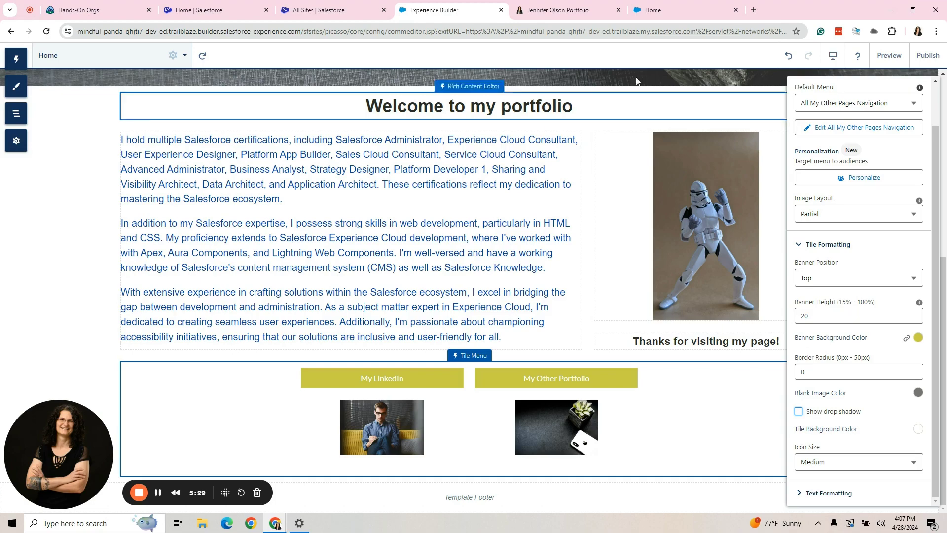
{"action": "left_click", "coordinate": [562, 11]}
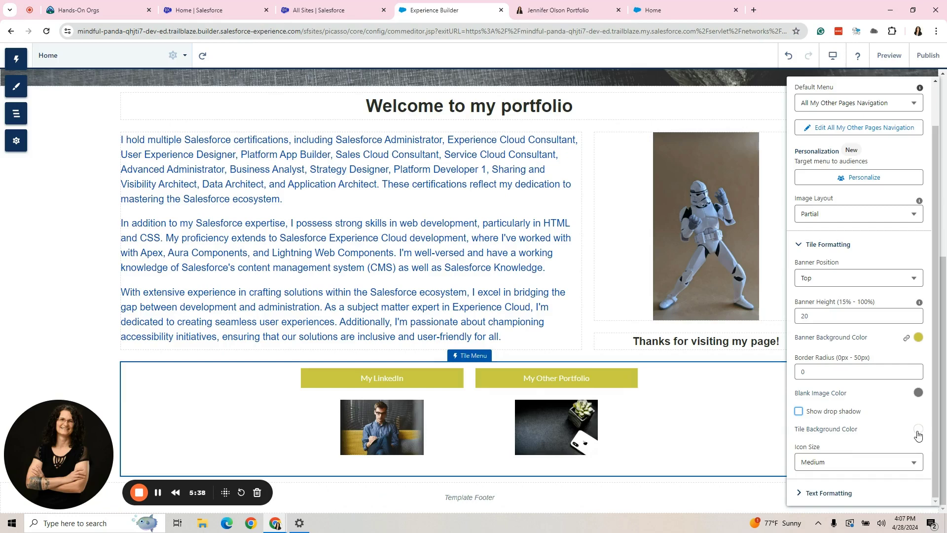
{"action": "left_click", "coordinate": [918, 430]}
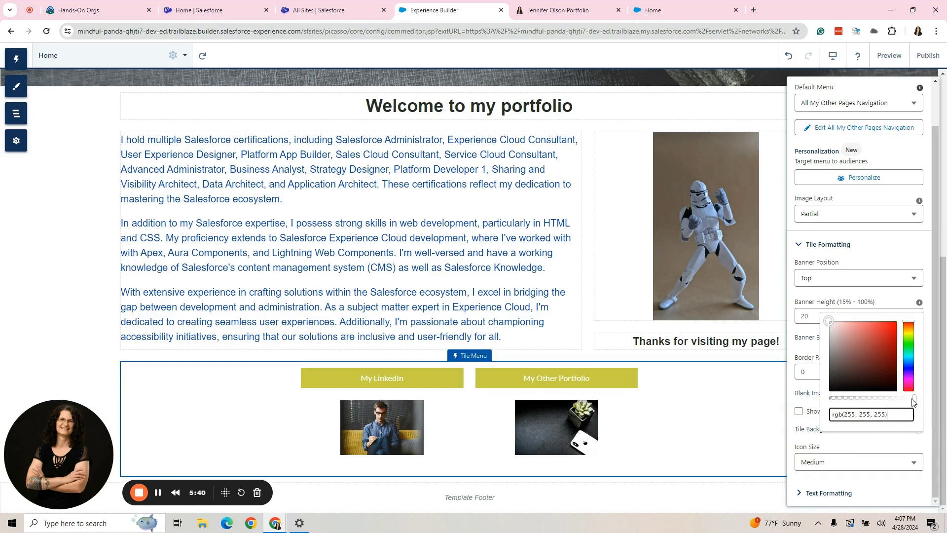
{"action": "left_click_drag", "start_coordinate": [915, 401], "coordinate": [829, 402]}
Set the tile icon size to Small.
{"action": "left_click", "coordinate": [886, 462]}
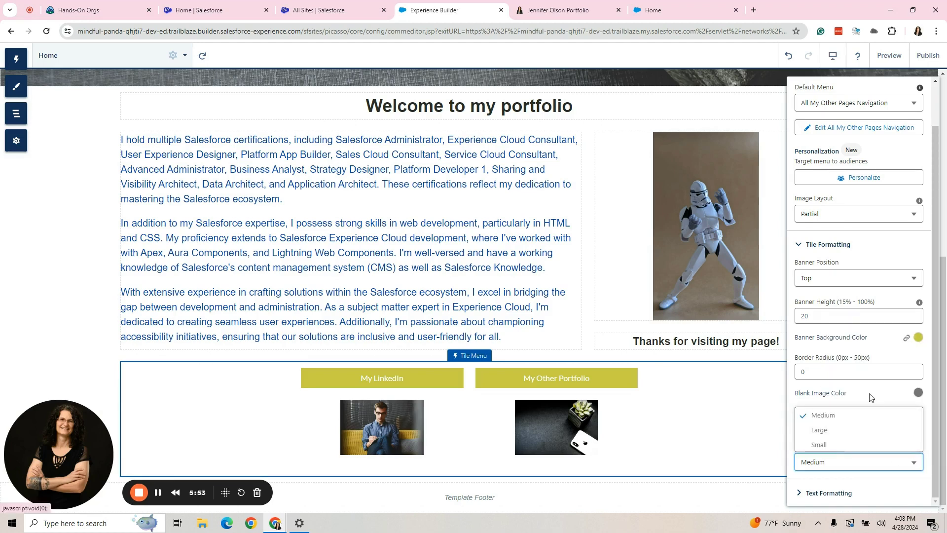
{"action": "left_click", "coordinate": [888, 415]}
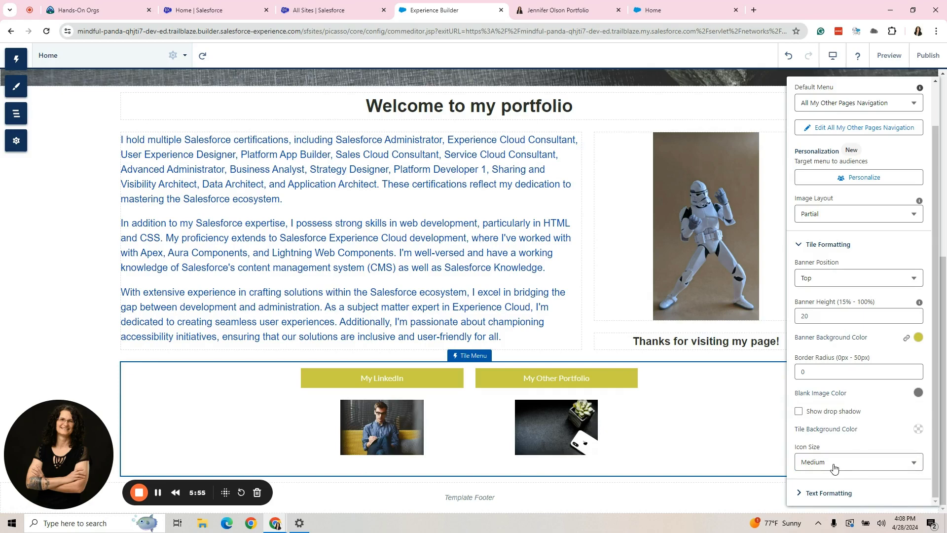
{"action": "left_click", "coordinate": [858, 463]}
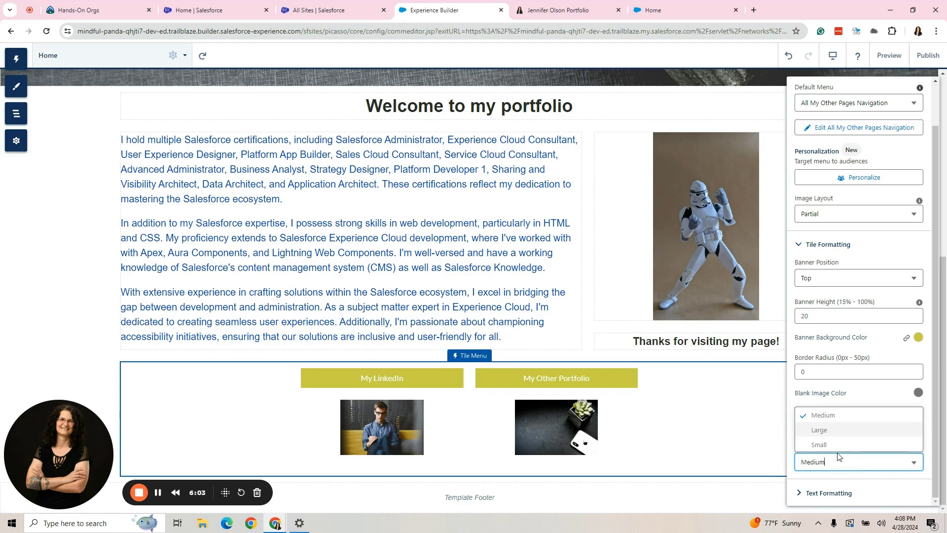
{"action": "left_click", "coordinate": [829, 431]}
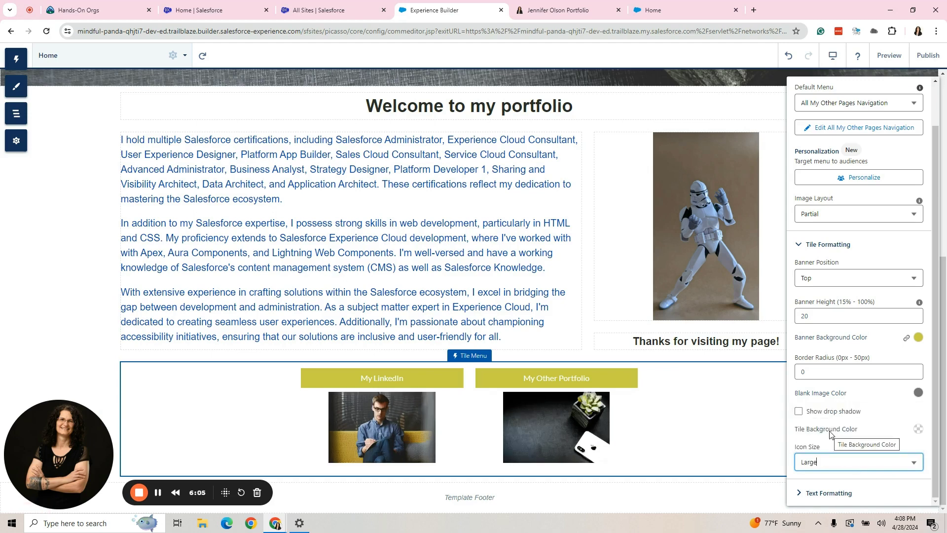
{"action": "left_click", "coordinate": [838, 461]}
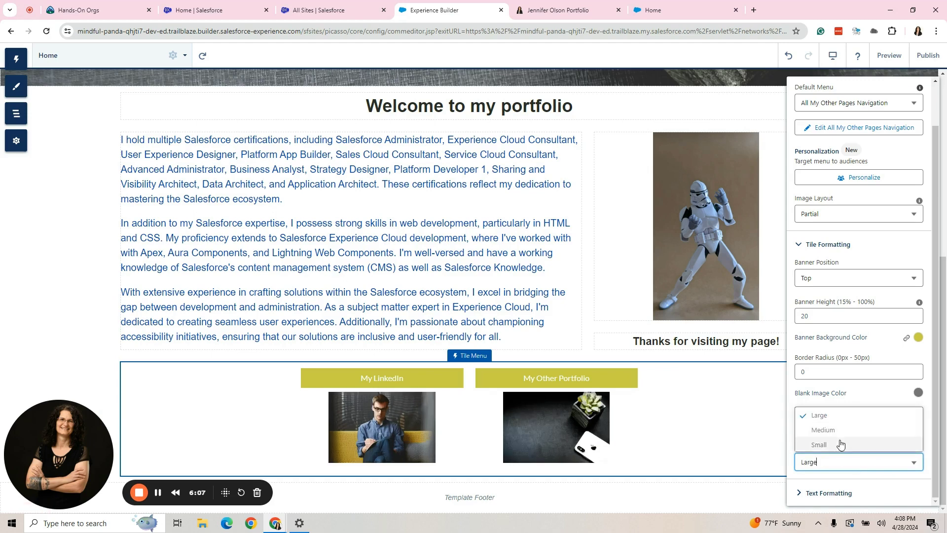
{"action": "left_click", "coordinate": [840, 444]}
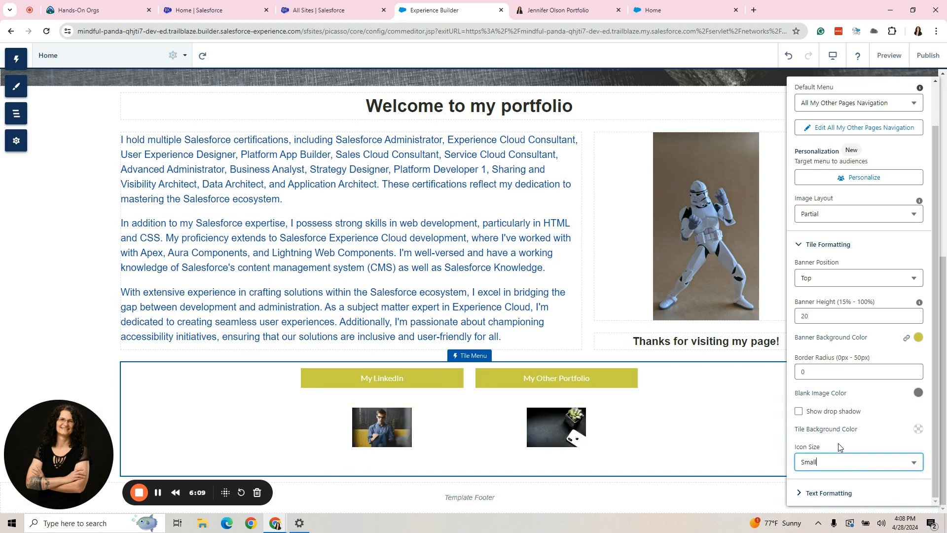
{"action": "scroll", "coordinate": [861, 436], "scroll_direction": "up", "scroll_amount": 2}
Change the Tile Menu image layout to Full, With Overlay.
{"action": "left_click", "coordinate": [834, 265]}
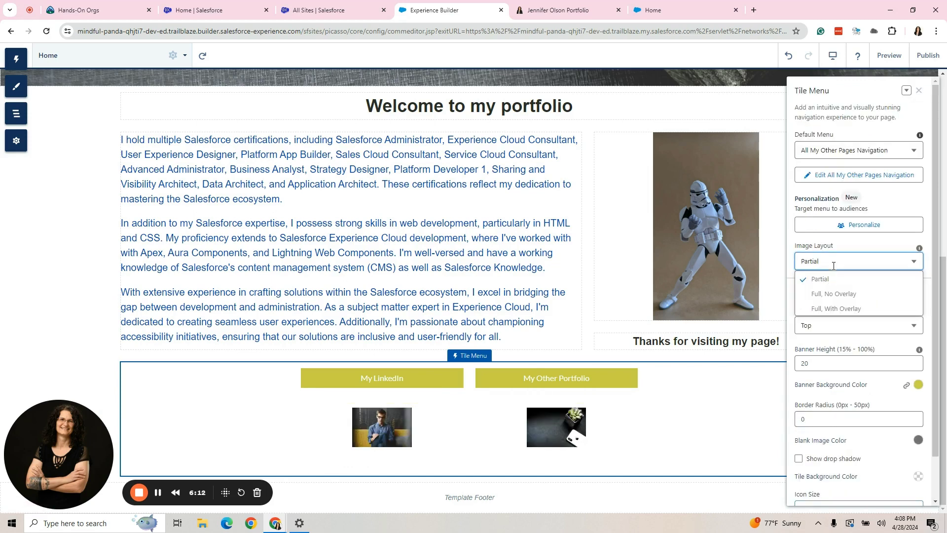
{"action": "left_click", "coordinate": [835, 294]}
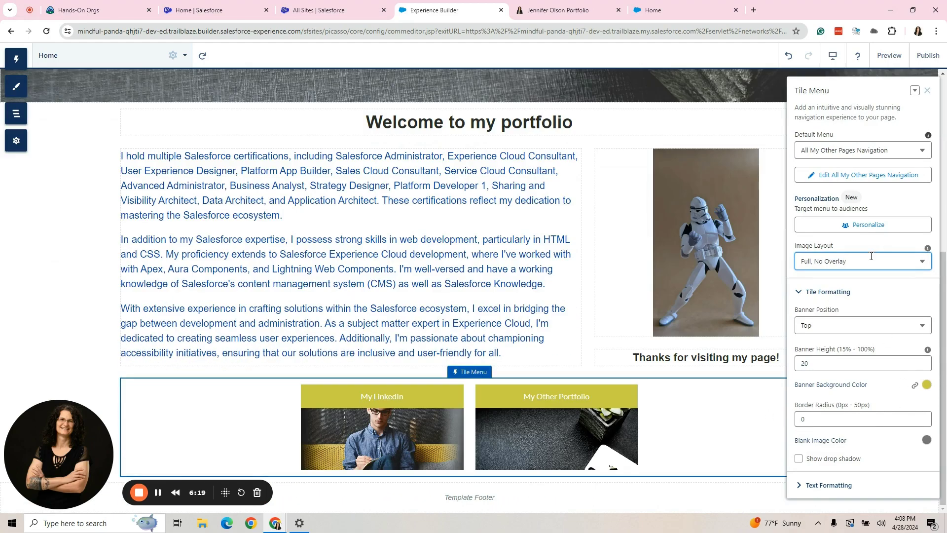
{"action": "left_click", "coordinate": [870, 257]}
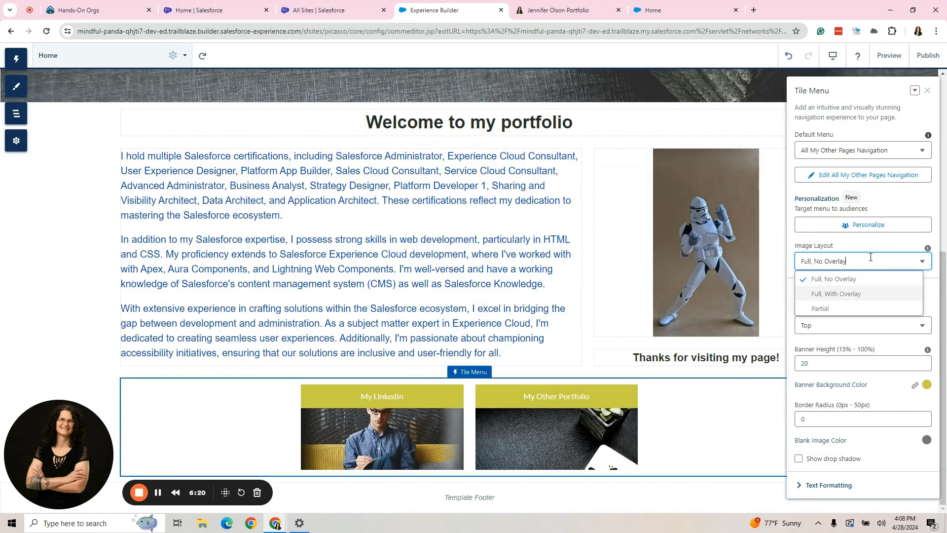
{"action": "left_click", "coordinate": [858, 294]}
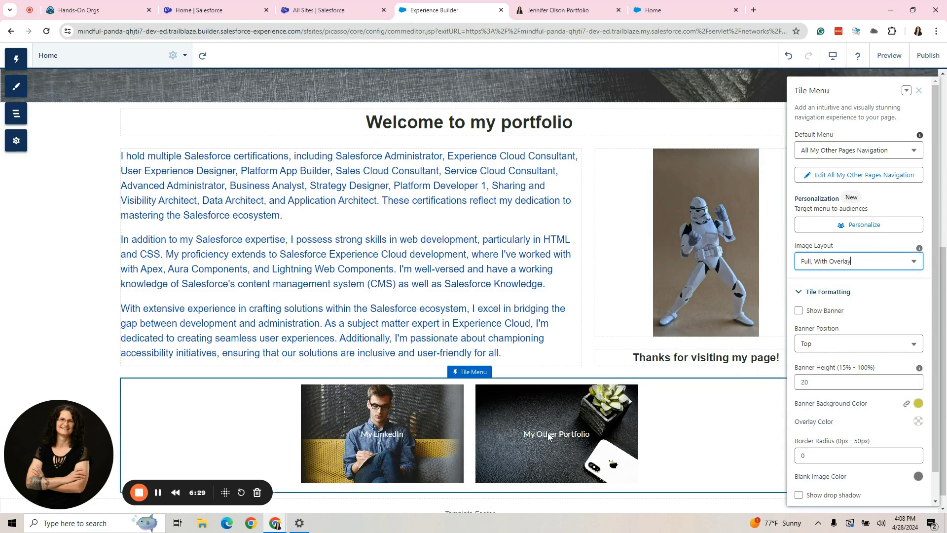
{"action": "left_click", "coordinate": [800, 293]}
Make the tile labels Large and right-aligned.
{"action": "left_click", "coordinate": [803, 319]}
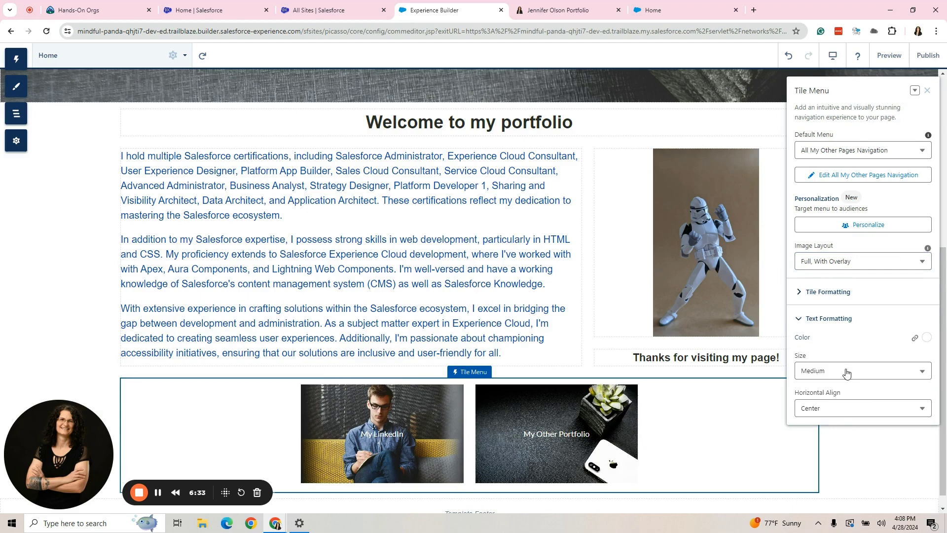
{"action": "left_click", "coordinate": [846, 374]}
{"action": "left_click", "coordinate": [829, 402]}
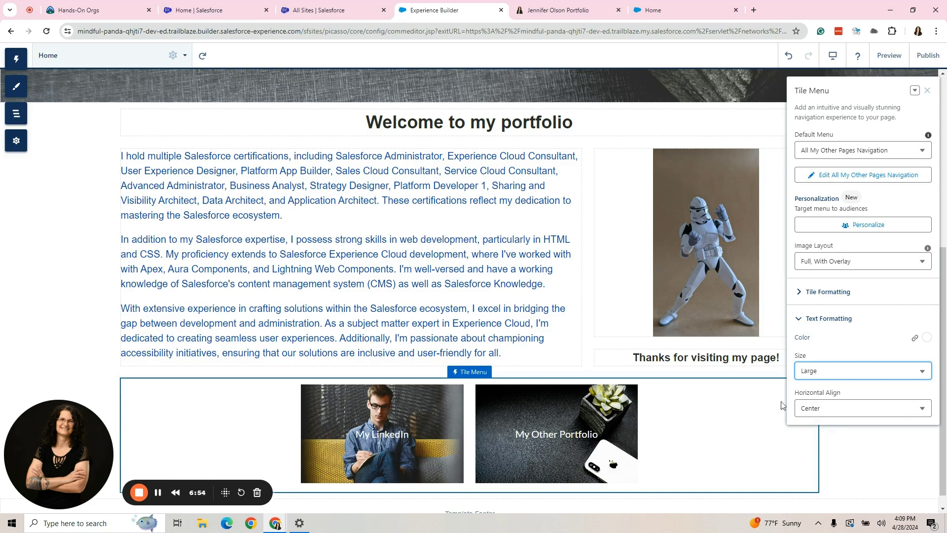
{"action": "left_click", "coordinate": [847, 405]}
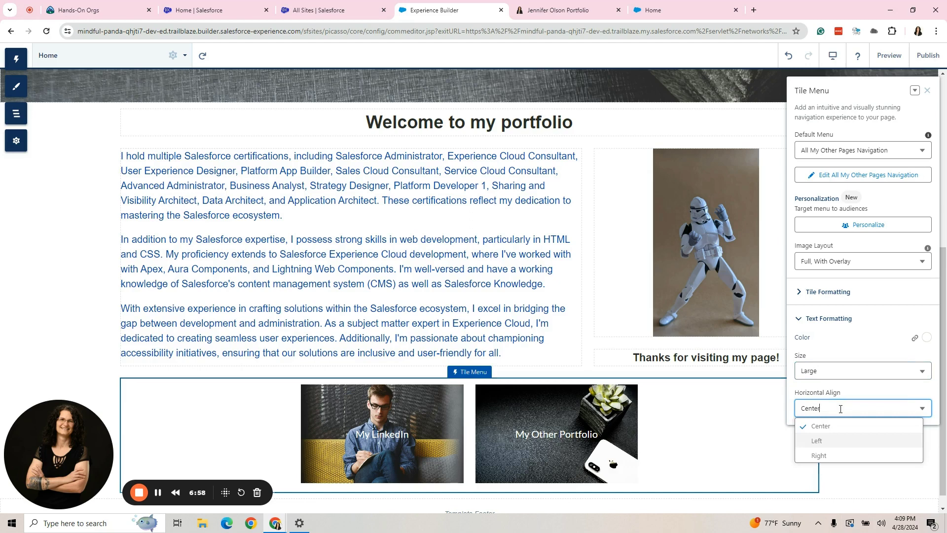
{"action": "left_click", "coordinate": [814, 441]}
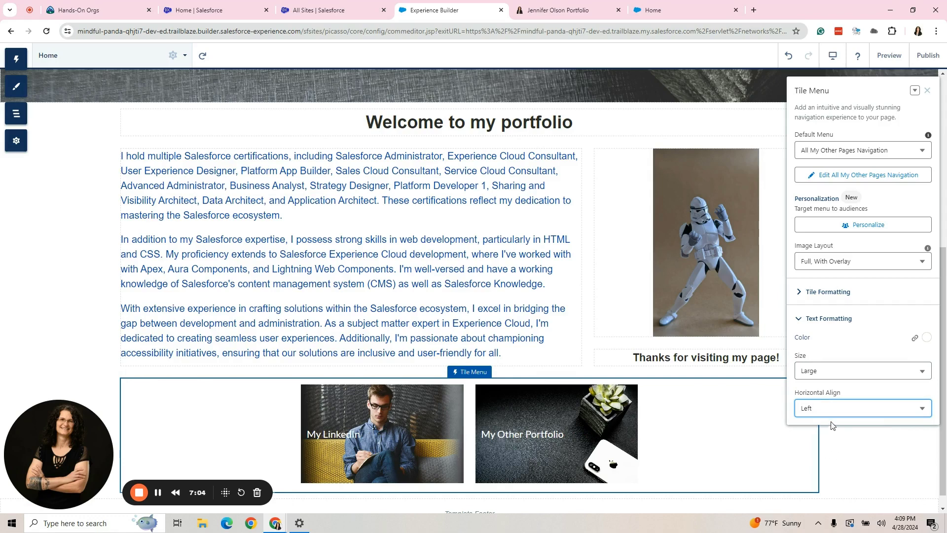
{"action": "left_click", "coordinate": [834, 409]}
{"action": "left_click", "coordinate": [836, 451]}
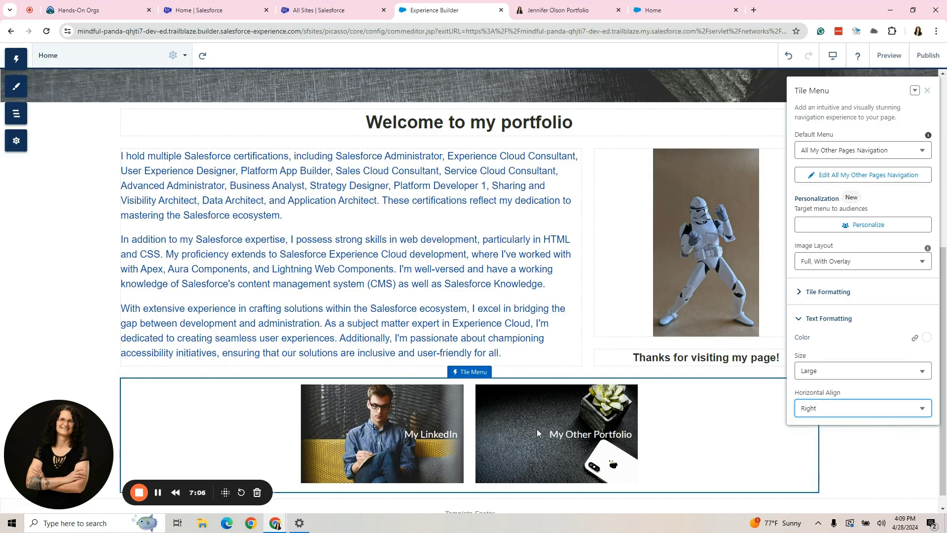
Give the tile labels a custom bright red colour, rgb(239, 0, 0).
{"action": "left_click", "coordinate": [927, 338]}
{"action": "left_click", "coordinate": [876, 349]}
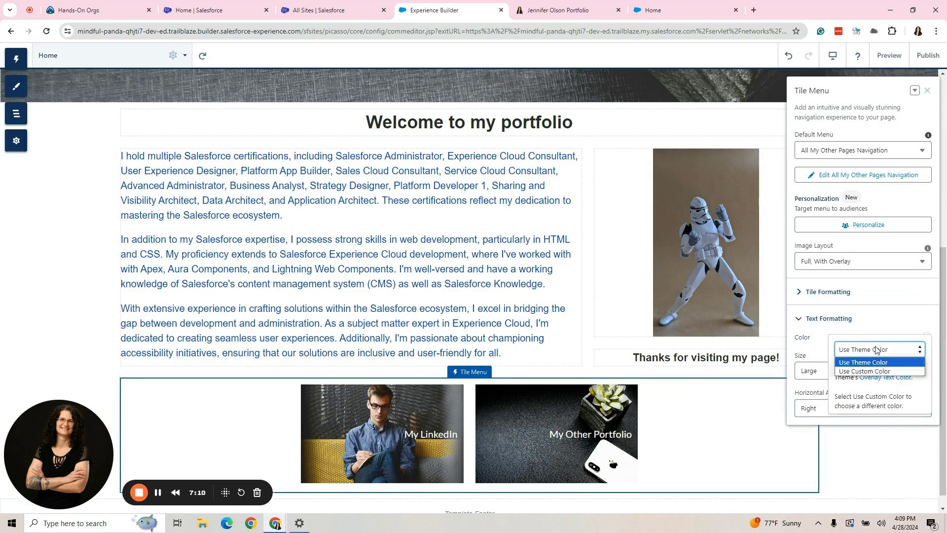
{"action": "left_click", "coordinate": [878, 371]}
{"action": "left_click_drag", "start_coordinate": [894, 369], "coordinate": [905, 368]}
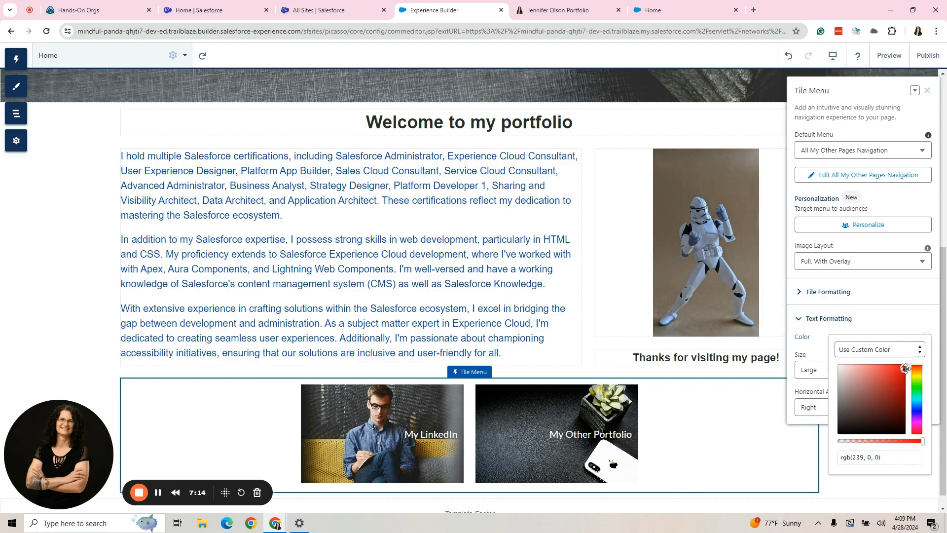
{"action": "left_click", "coordinate": [888, 321]}
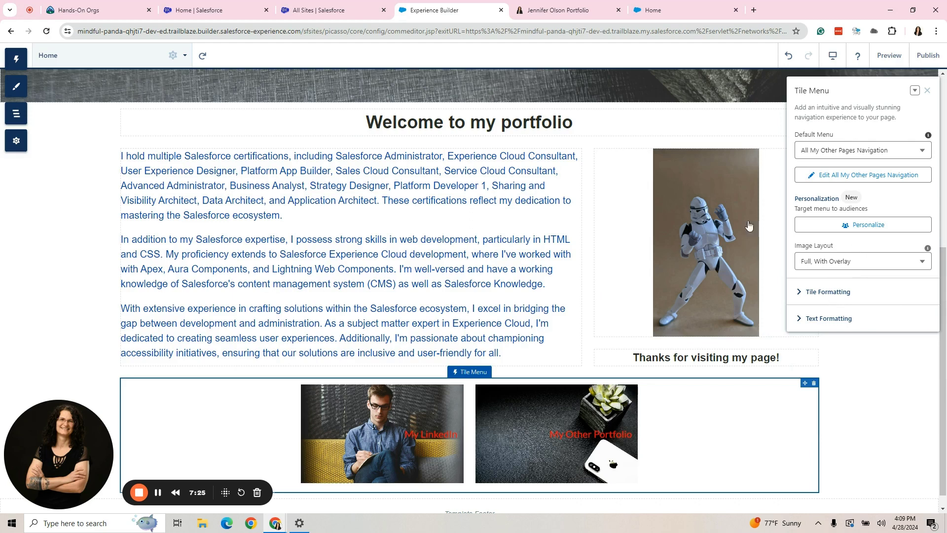
Return to the Tile Menu settings so it shows Default Navigation's three tiles.
{"action": "scroll", "coordinate": [531, 211], "scroll_direction": "up", "scroll_amount": 6}
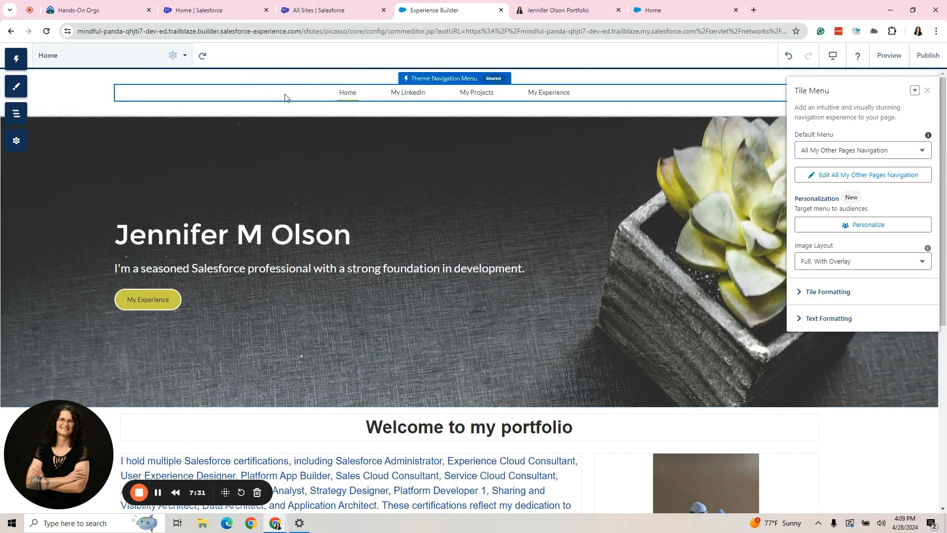
{"action": "left_click", "coordinate": [281, 98]}
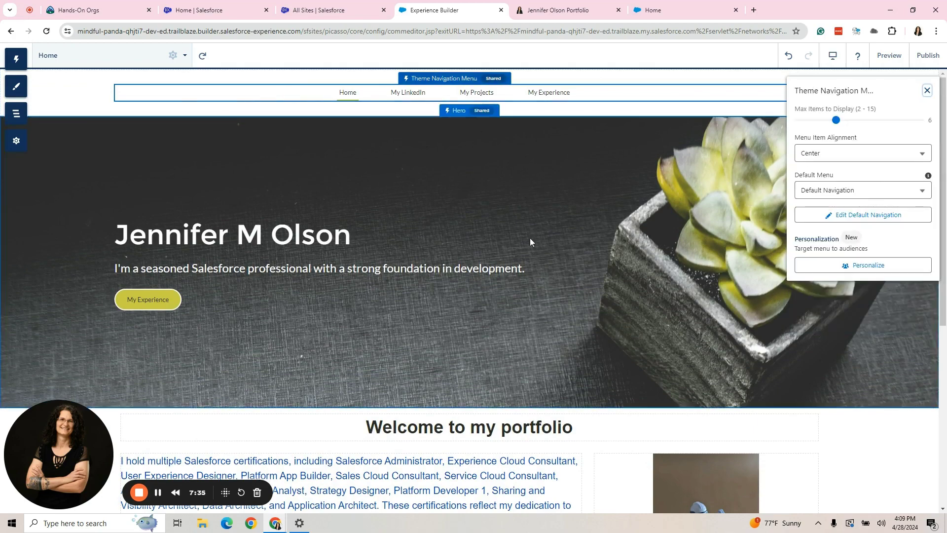
{"action": "scroll", "coordinate": [538, 242], "scroll_direction": "down", "scroll_amount": 5}
{"action": "scroll", "coordinate": [538, 242], "scroll_direction": "down", "scroll_amount": 2}
{"action": "left_click", "coordinate": [662, 413]}
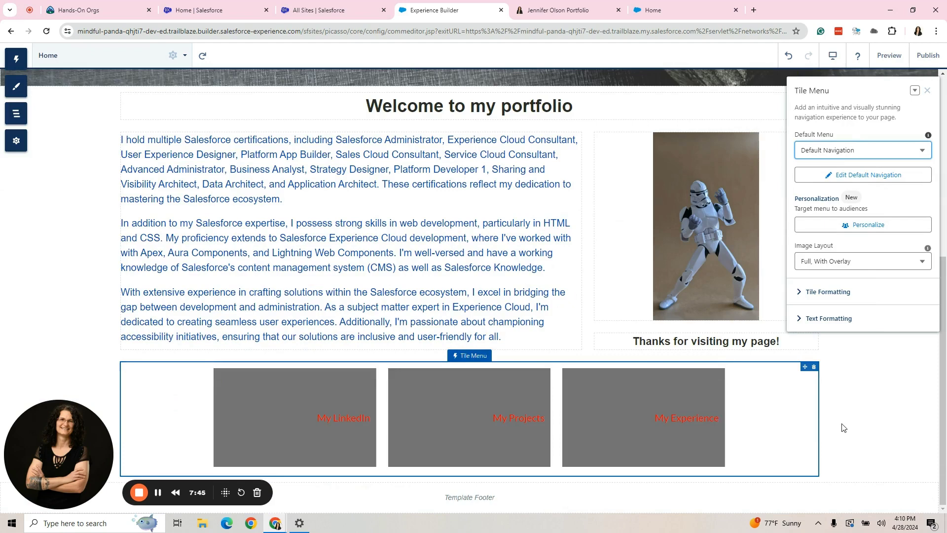
Make the tile labels near-white rgb(248, 248, 248) and centre them.
{"action": "left_click", "coordinate": [821, 320]}
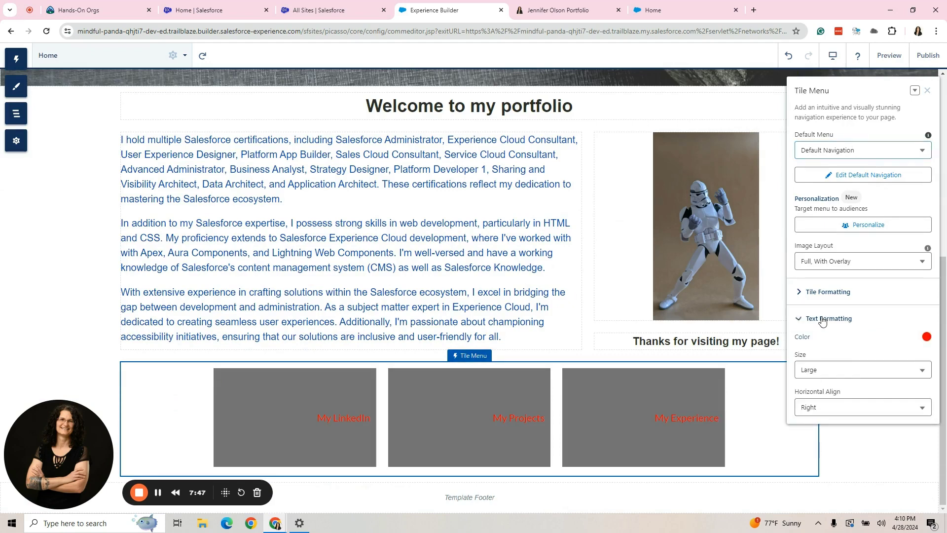
{"action": "left_click", "coordinate": [926, 339]}
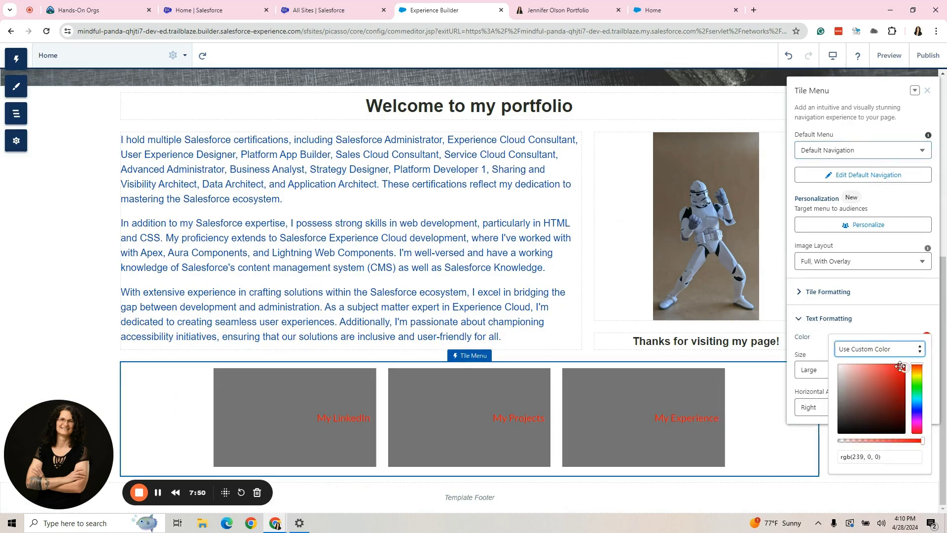
{"action": "left_click_drag", "start_coordinate": [905, 367], "coordinate": [832, 369]}
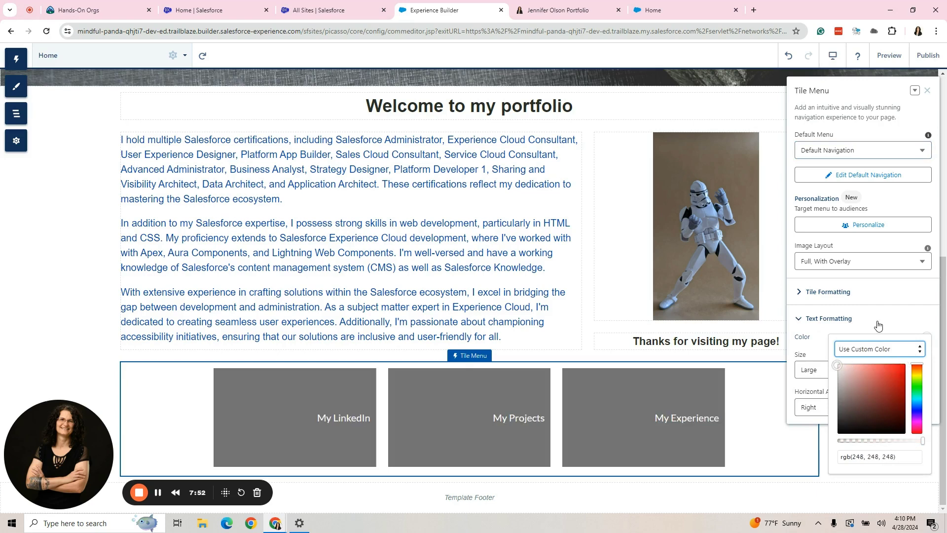
{"action": "left_click", "coordinate": [838, 325]}
{"action": "left_click", "coordinate": [857, 408]}
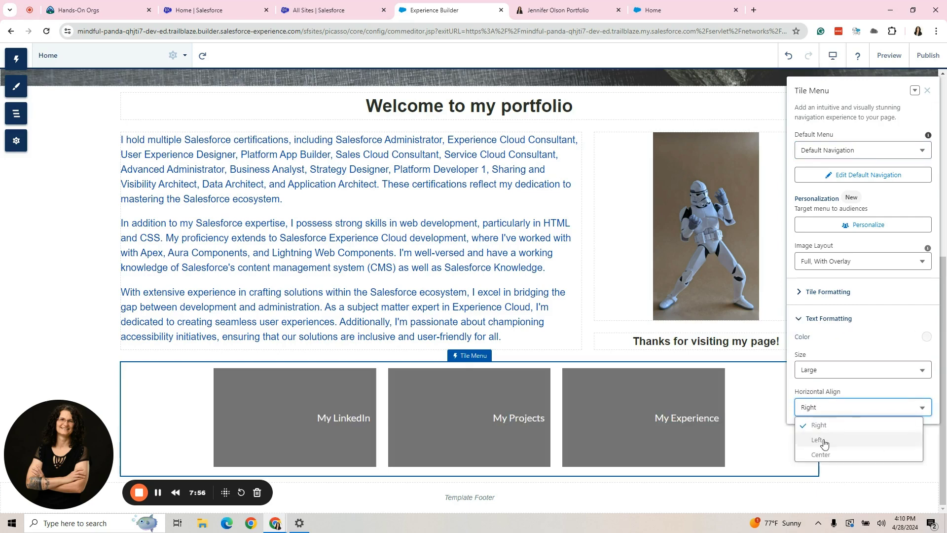
{"action": "left_click", "coordinate": [821, 454]}
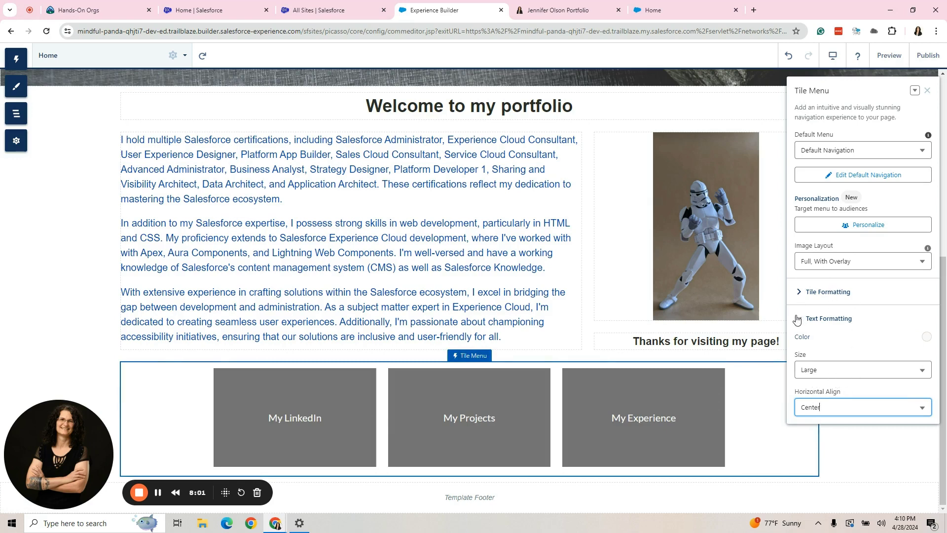
{"action": "left_click", "coordinate": [832, 293]}
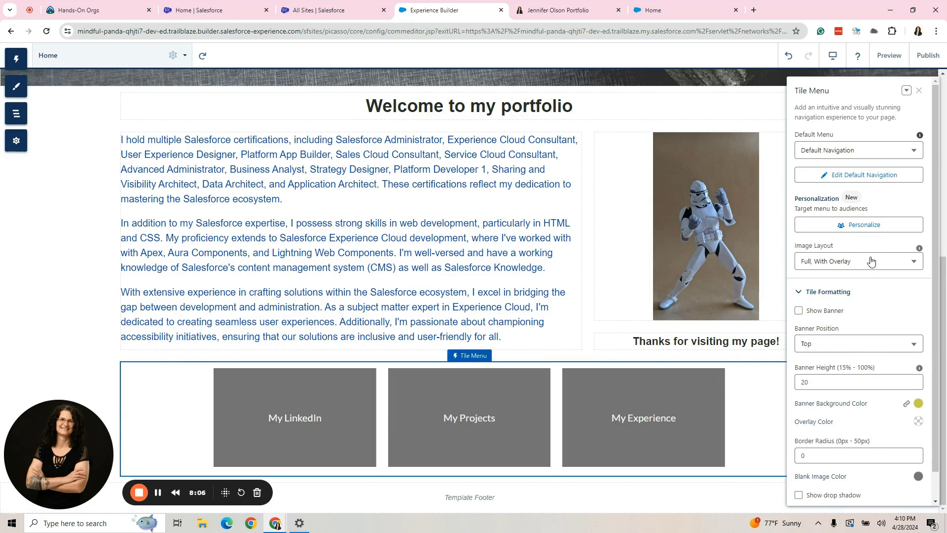
Show full images under coloured banners and give the banners a custom bright red.
{"action": "left_click", "coordinate": [872, 261]}
{"action": "left_click", "coordinate": [856, 286]}
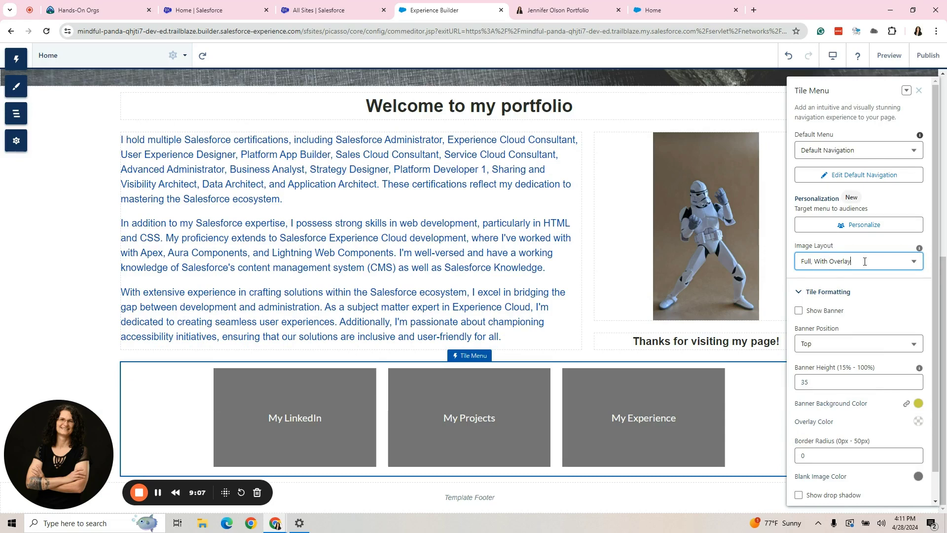
{"action": "left_click", "coordinate": [848, 261]}
{"action": "left_click", "coordinate": [840, 293]}
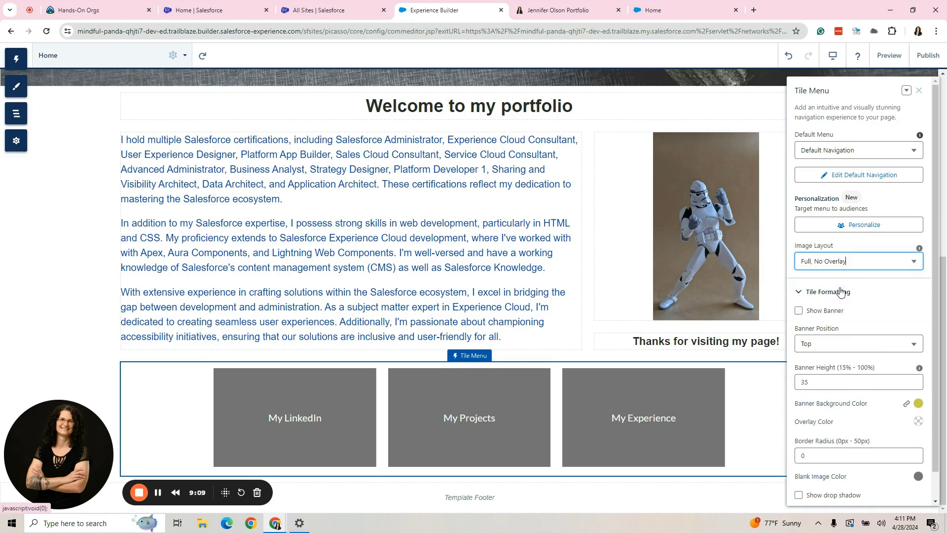
{"action": "left_click", "coordinate": [927, 384]}
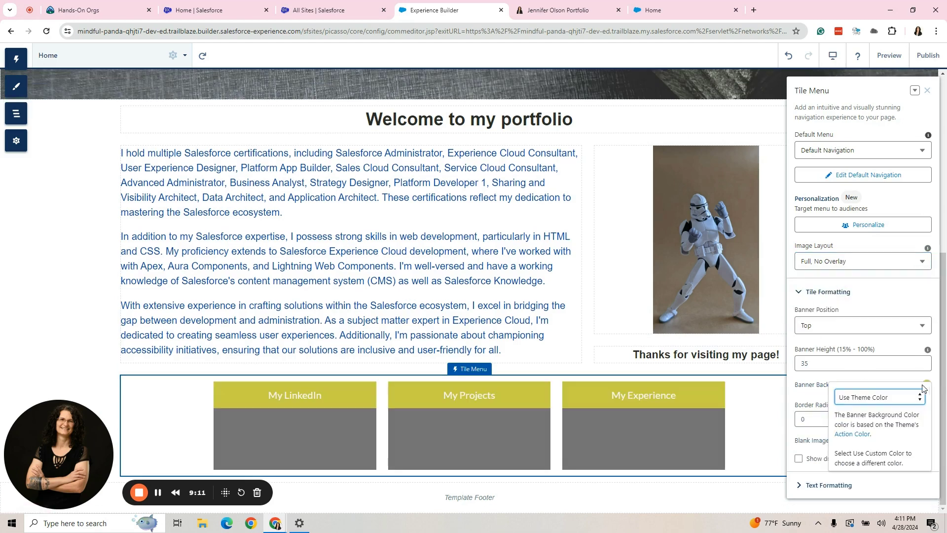
{"action": "left_click", "coordinate": [878, 394]}
{"action": "left_click", "coordinate": [878, 417]}
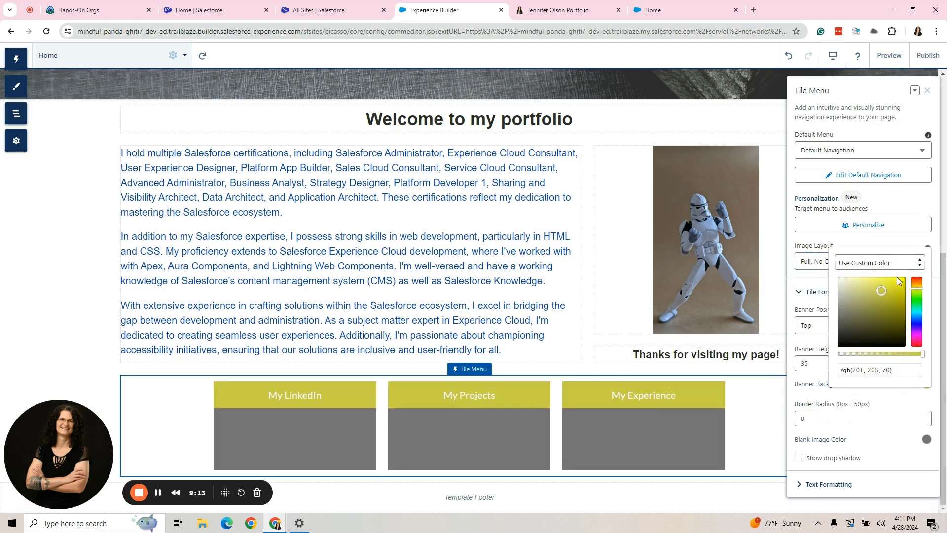
{"action": "left_click", "coordinate": [888, 293]}
{"action": "left_click", "coordinate": [917, 277]}
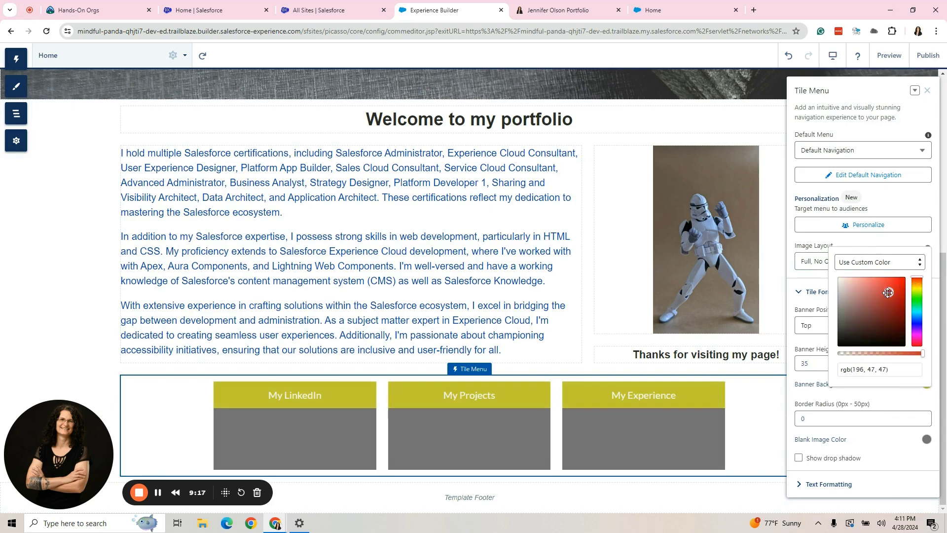
{"action": "left_click", "coordinate": [901, 281]}
{"action": "left_click", "coordinate": [870, 414]}
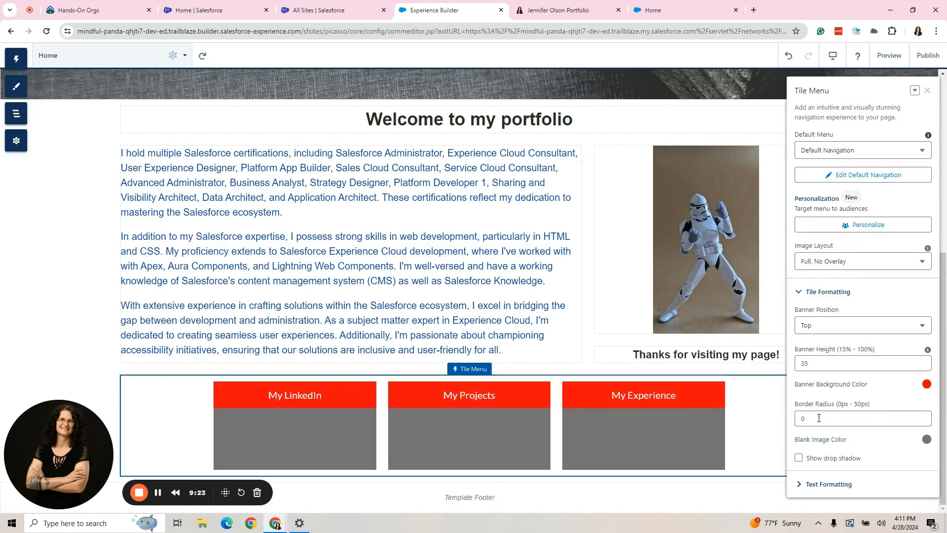
Give the tiles 25px corner radius and a dark navy rgb(0, 32, 118) blank image colour.
{"action": "left_click", "coordinate": [801, 418]}
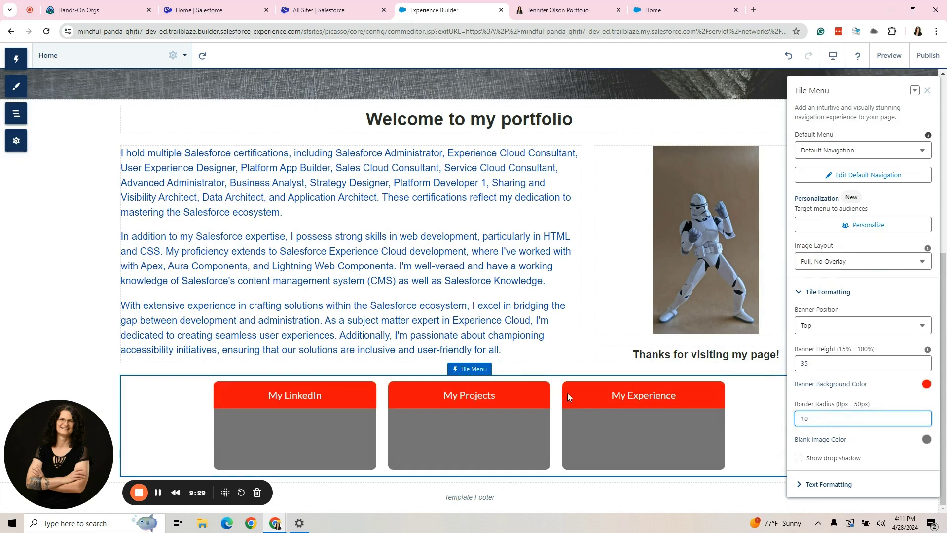
{"action": "double_click", "coordinate": [816, 418]}
{"action": "type", "text": "25"}
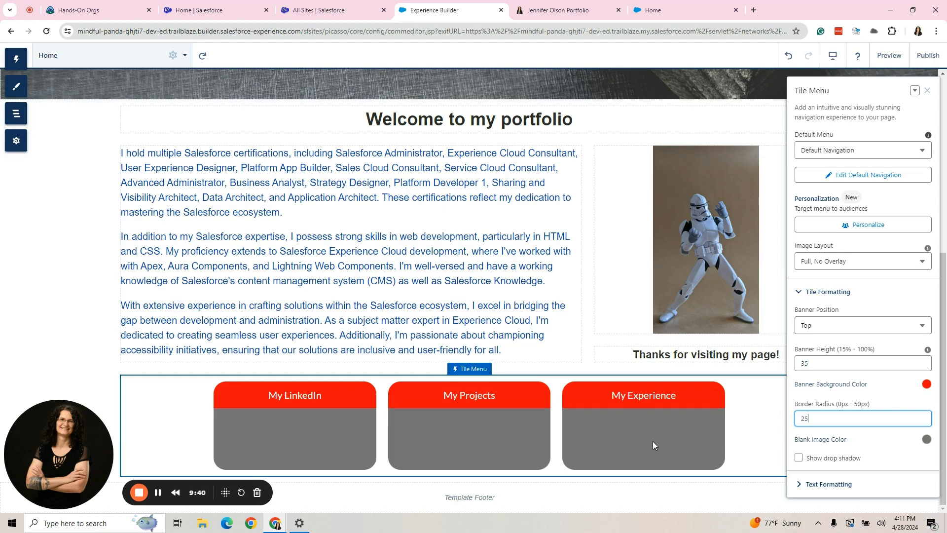
{"action": "left_click", "coordinate": [926, 439]}
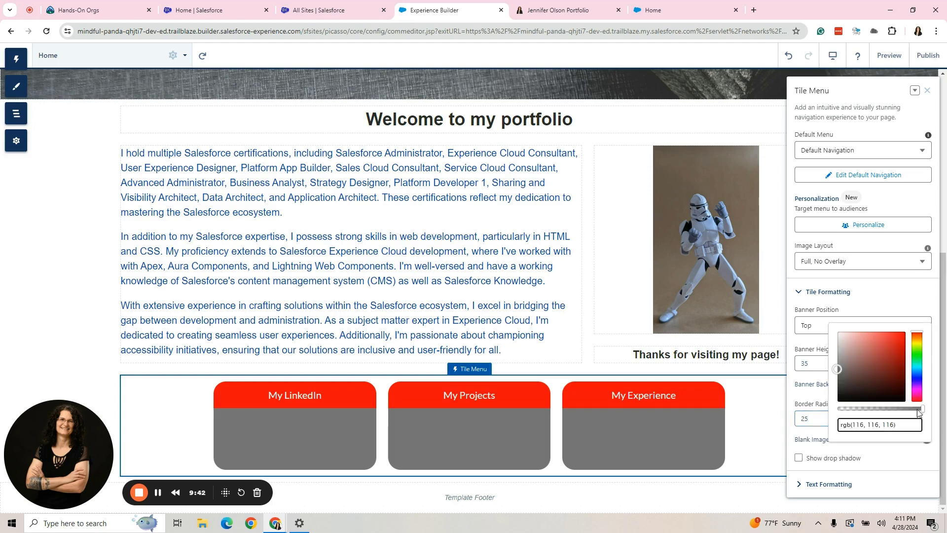
{"action": "left_click", "coordinate": [917, 375]}
{"action": "left_click_drag", "start_coordinate": [847, 372], "coordinate": [904, 369]}
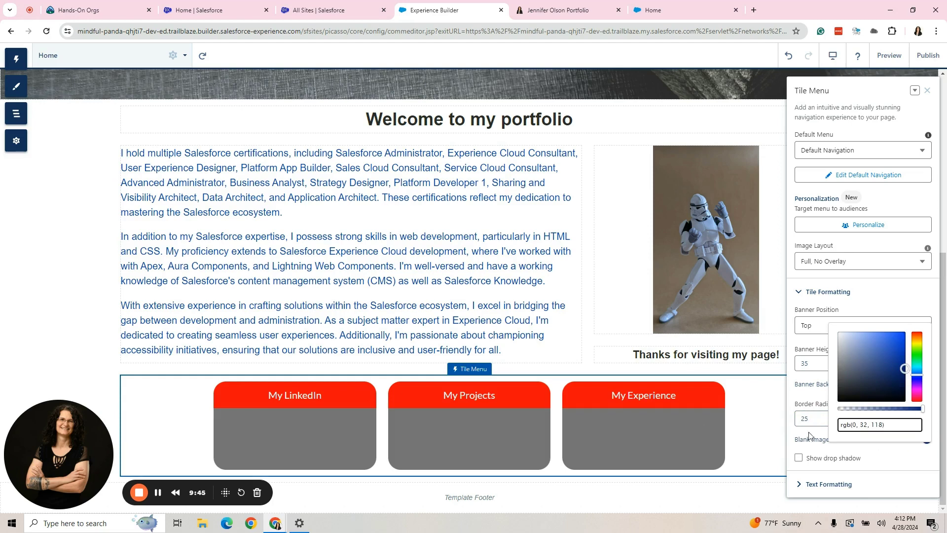
{"action": "left_click", "coordinate": [773, 423]}
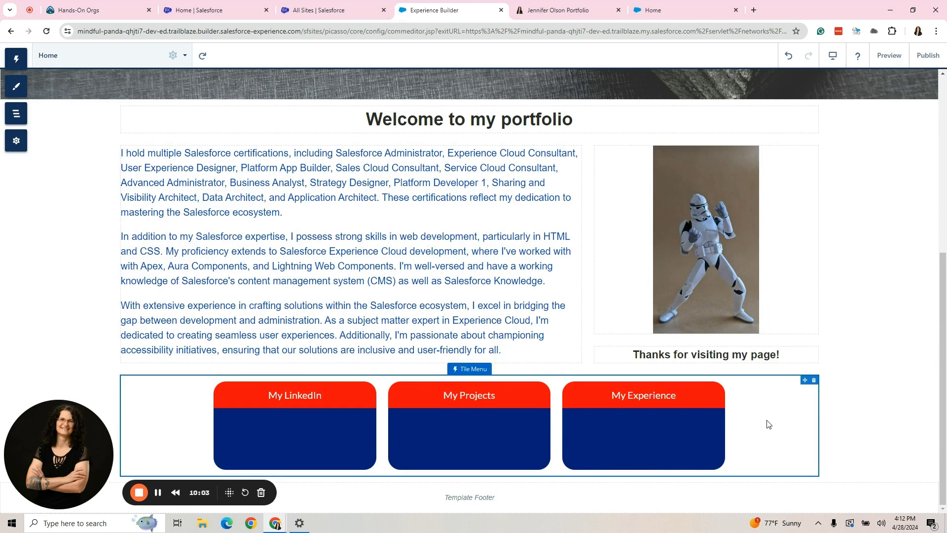
Visit the Build Your Brand page under More on the live portfolio site, then return to the editor.
{"action": "left_click", "coordinate": [562, 10]}
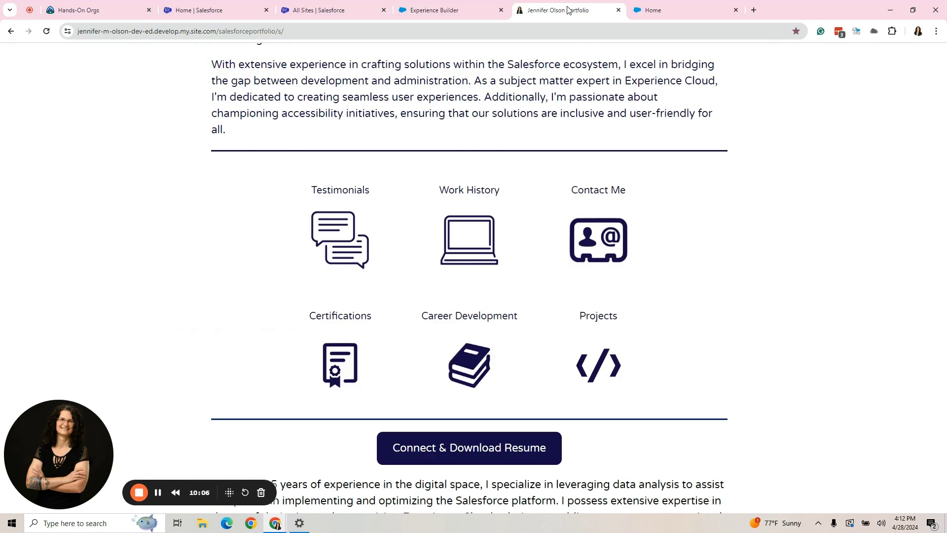
{"action": "scroll", "coordinate": [702, 197], "scroll_direction": "up", "scroll_amount": 10}
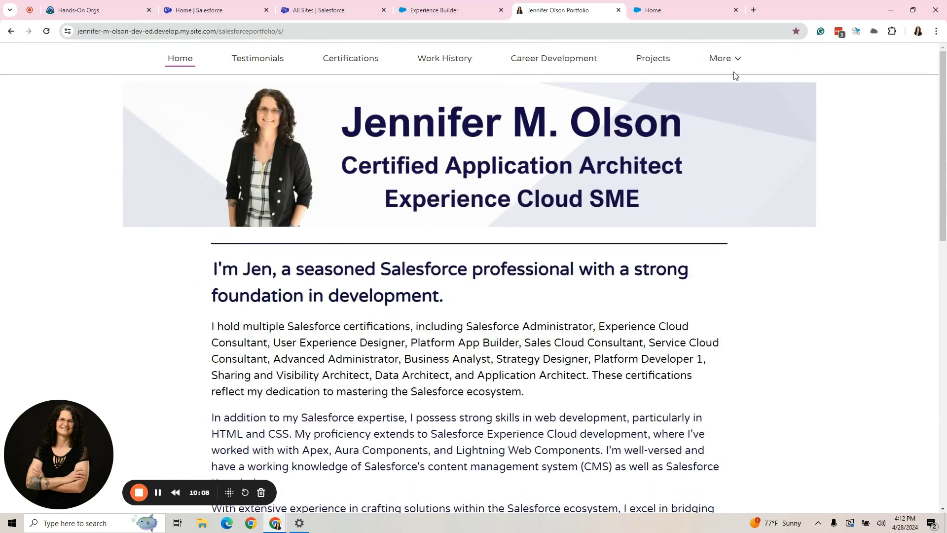
{"action": "left_click", "coordinate": [720, 59]}
{"action": "left_click", "coordinate": [718, 100]}
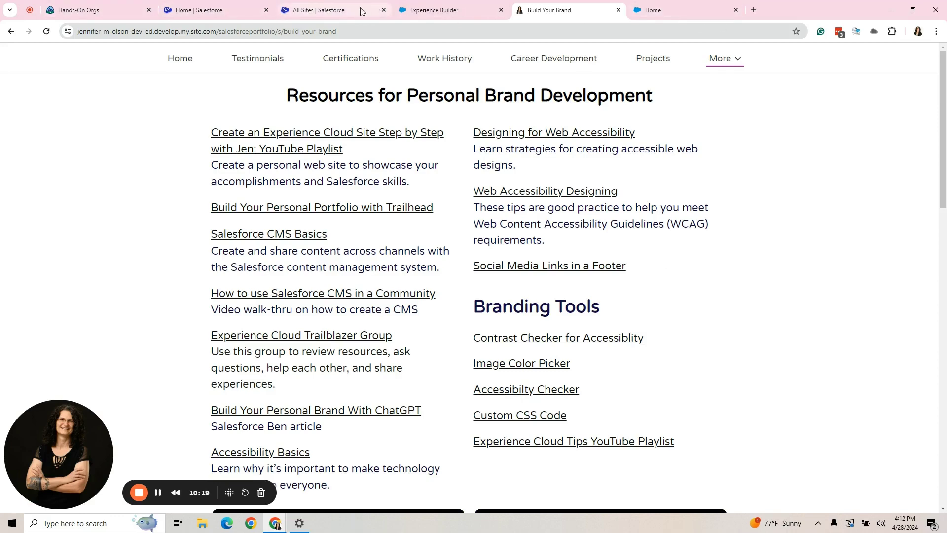
{"action": "left_click", "coordinate": [427, 11]}
Open the Tile Menu's tile body colour picker and select its rgb value.
{"action": "left_click", "coordinate": [727, 451]}
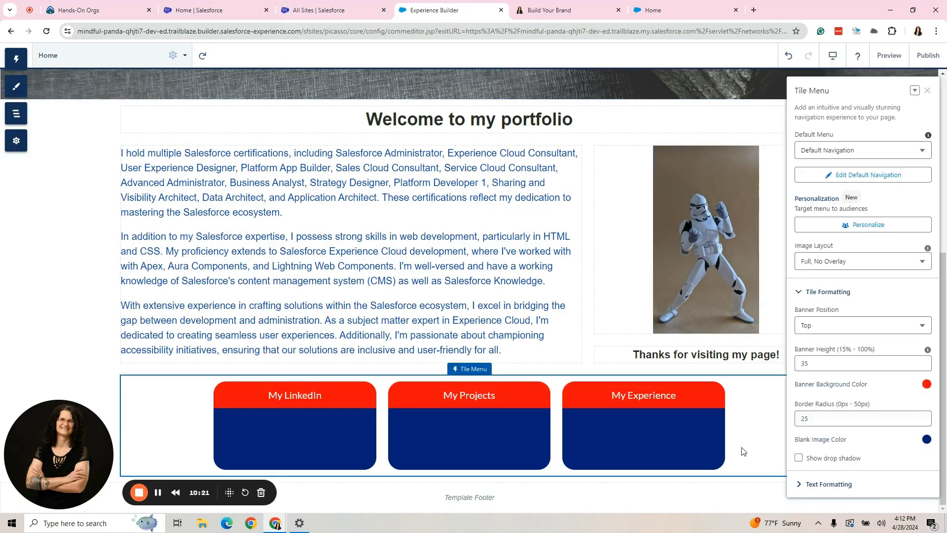
{"action": "left_click", "coordinate": [927, 439]}
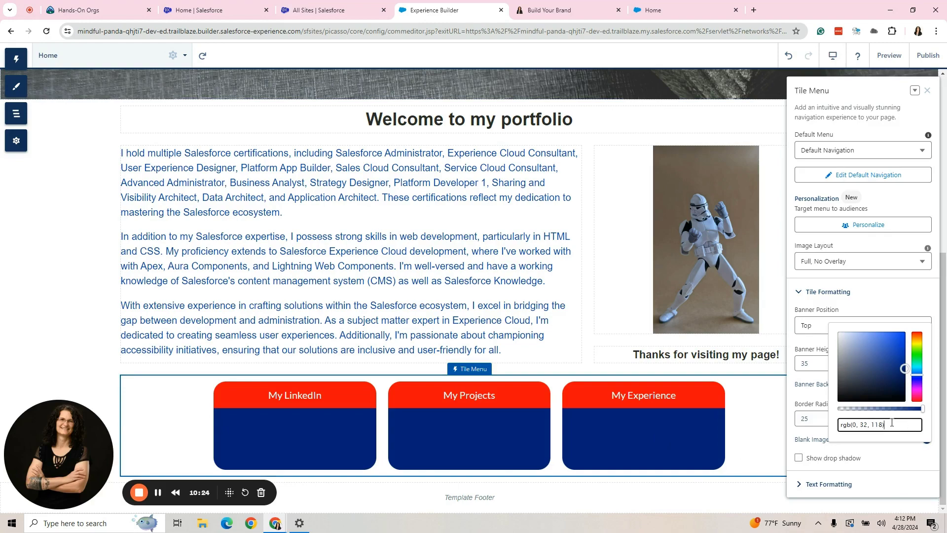
{"action": "left_click_drag", "start_coordinate": [892, 423], "coordinate": [839, 424]}
Copy the tile colour rgb(0, 32, 118) and switch to Google's RGB-to-hex converter.
{"action": "left_click", "coordinate": [567, 11]}
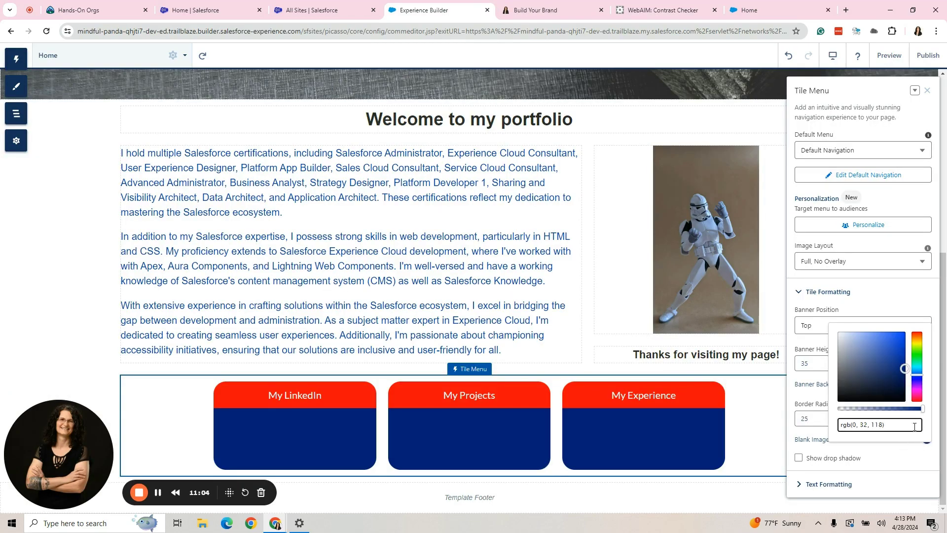
{"action": "left_click_drag", "start_coordinate": [915, 424], "coordinate": [834, 432]}
{"action": "right_click", "coordinate": [834, 432]}
{"action": "left_click", "coordinate": [716, 221]}
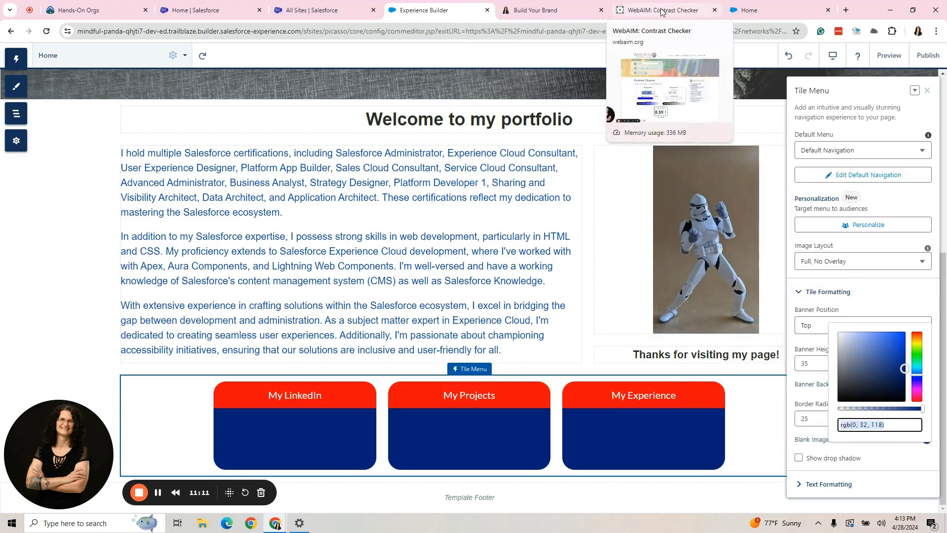
{"action": "left_click", "coordinate": [574, 5]}
{"action": "key", "text": "ctrl+shift+Tab"}
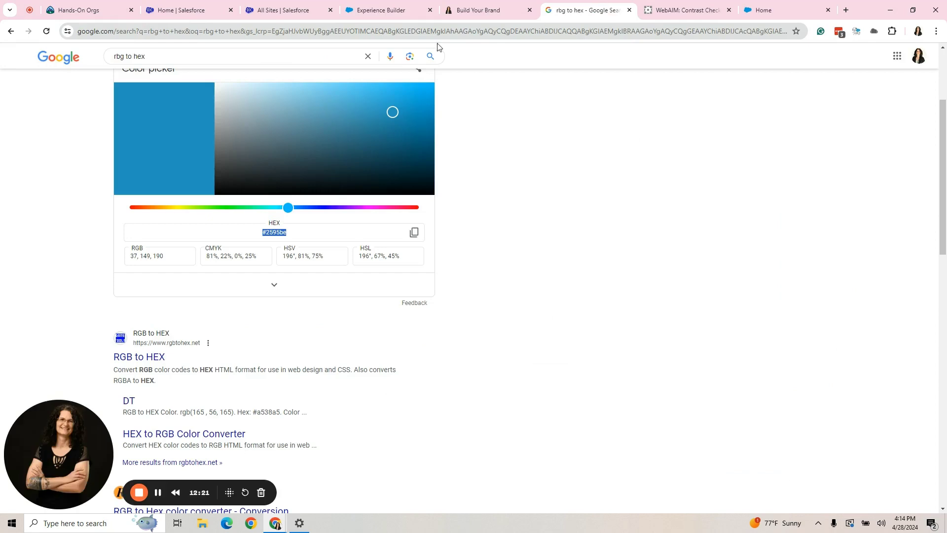
Paste the tile colour into Google's RGB field and copy the resulting hex #001f76.
{"action": "left_click", "coordinate": [299, 235]}
{"action": "triple_click", "coordinate": [282, 233]}
{"action": "right_click", "coordinate": [306, 236]}
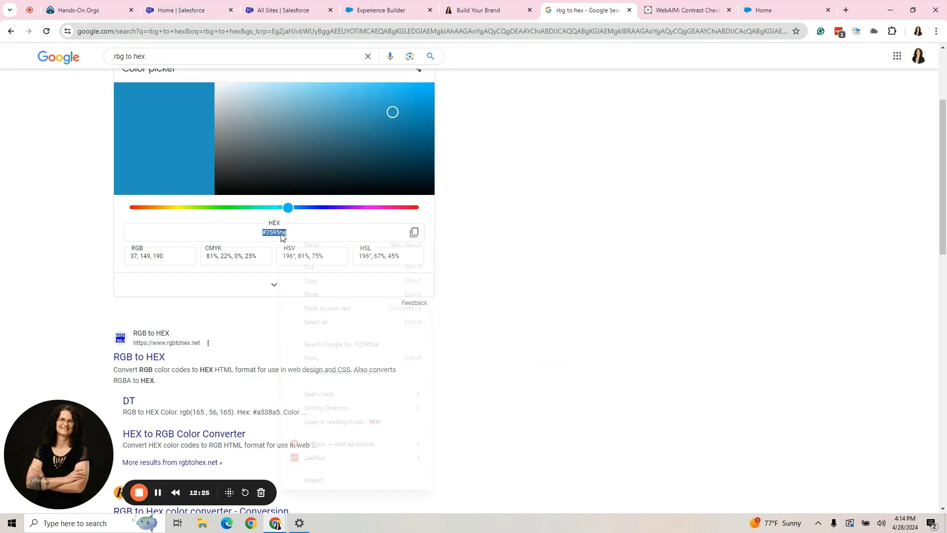
{"action": "left_click", "coordinate": [151, 270]}
{"action": "triple_click", "coordinate": [143, 256]}
{"action": "right_click", "coordinate": [154, 260]}
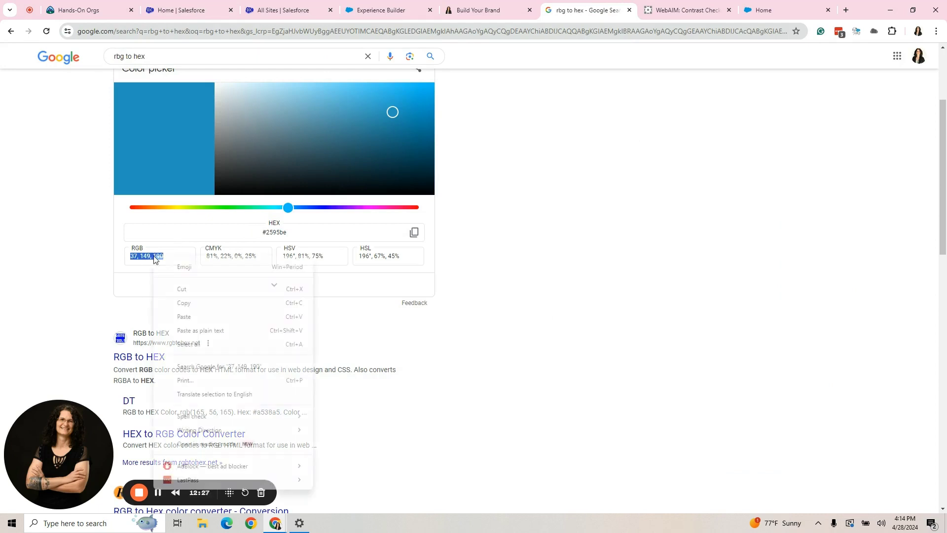
{"action": "left_click", "coordinate": [184, 316]}
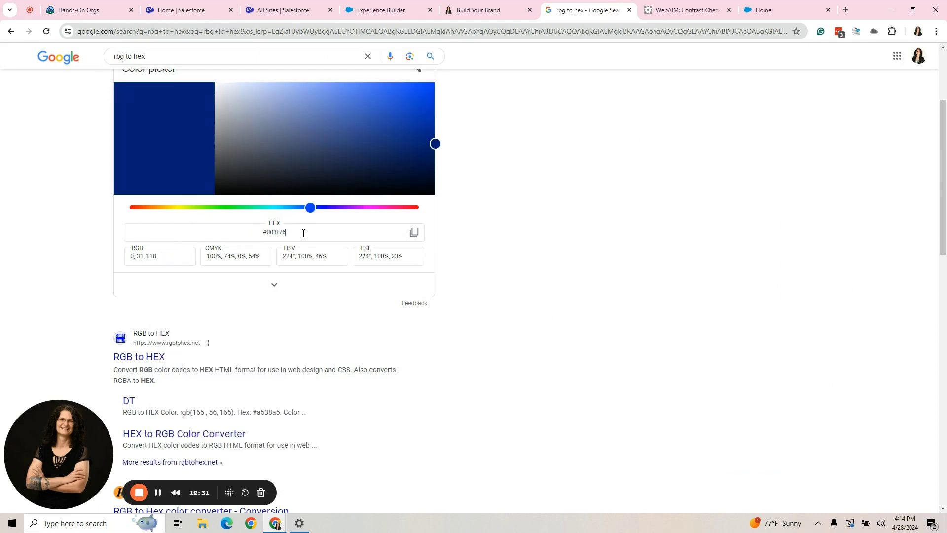
{"action": "triple_click", "coordinate": [256, 234]}
{"action": "right_click", "coordinate": [277, 234]}
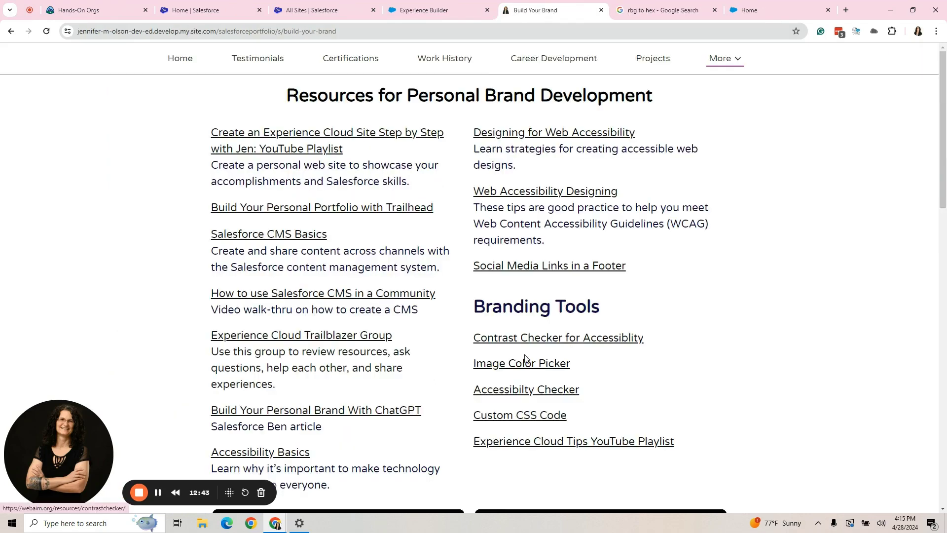
Open WebAIM's Contrast Checker and paste 001F76 as the foreground hex.
{"action": "left_click", "coordinate": [511, 342]}
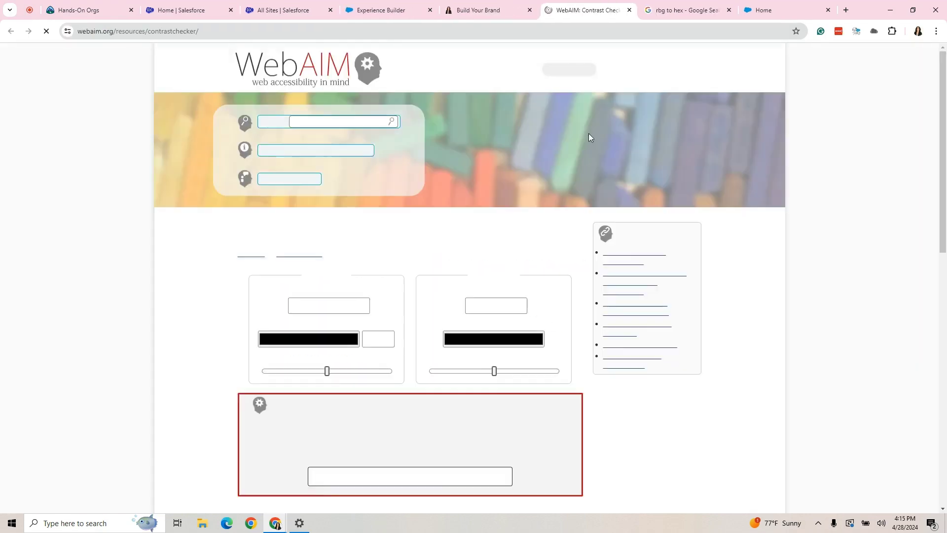
{"action": "right_click", "coordinate": [330, 311]}
{"action": "double_click", "coordinate": [329, 311]}
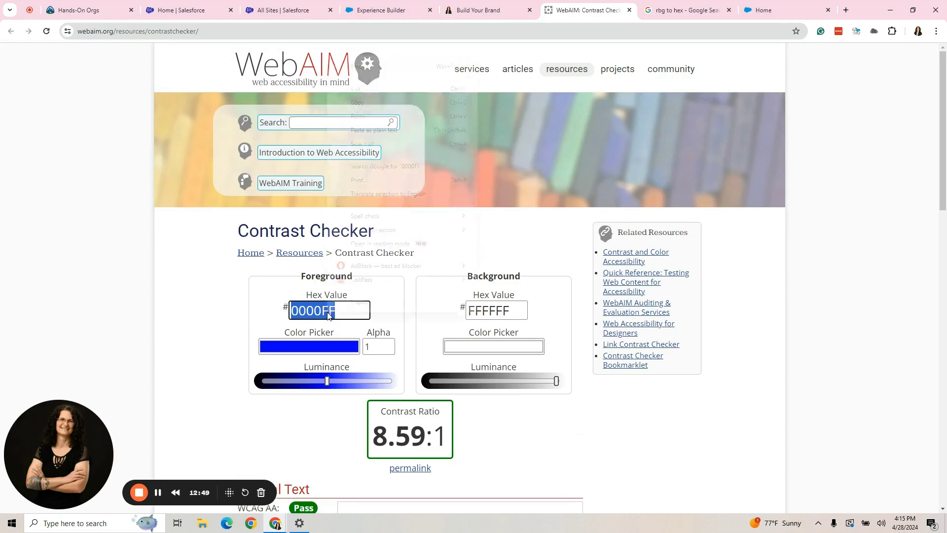
{"action": "right_click", "coordinate": [330, 311]}
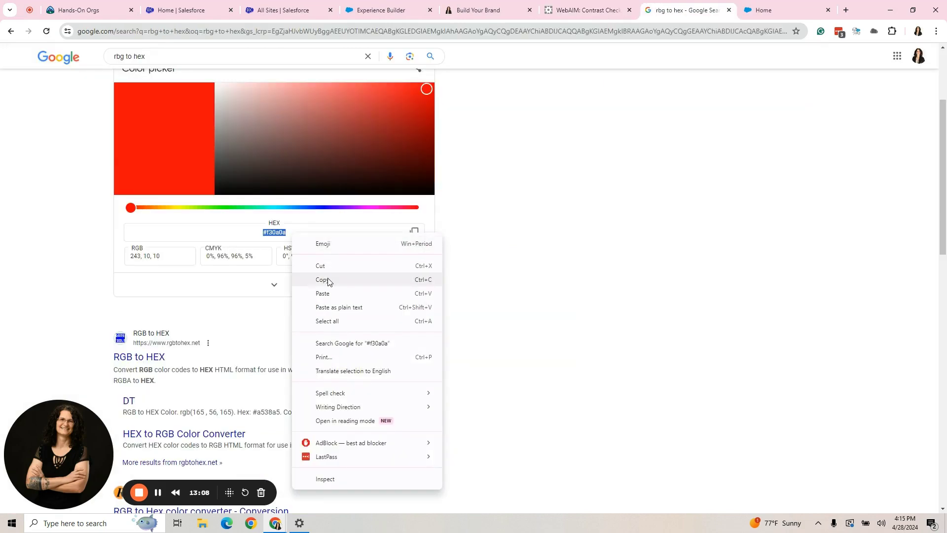
{"action": "left_click", "coordinate": [328, 280]}
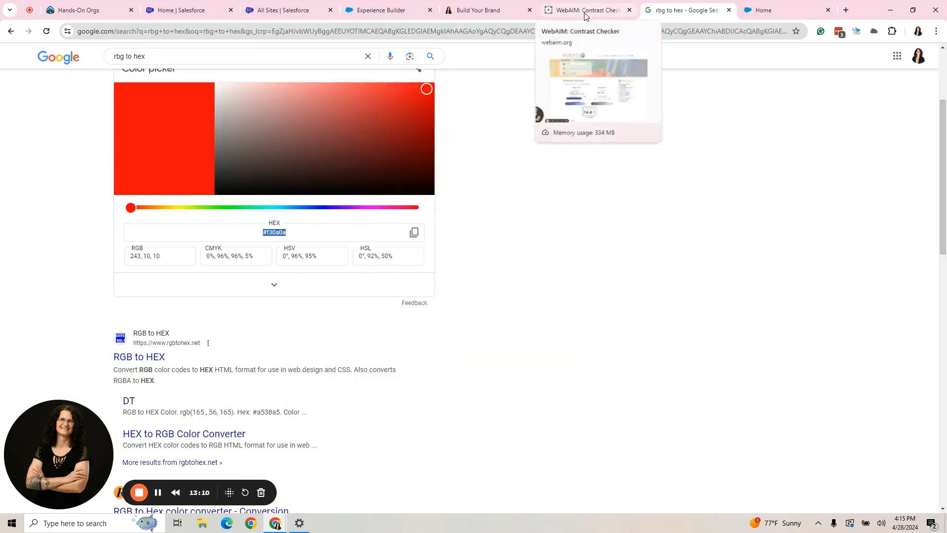
Set the background hex to red F30A0A and review the 3.33:1 WCAG results.
{"action": "left_click", "coordinate": [610, 10]}
{"action": "left_click_drag", "start_coordinate": [513, 311], "coordinate": [467, 311]}
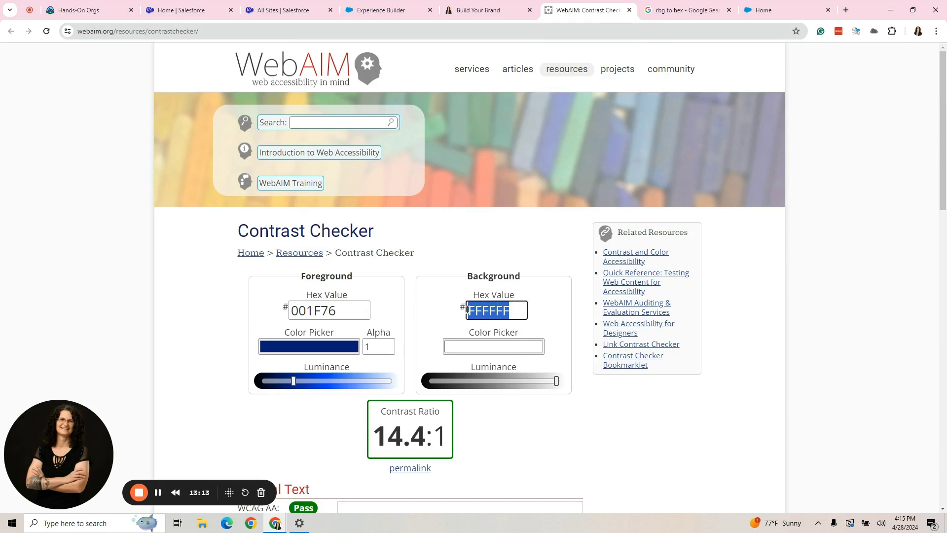
{"action": "right_click", "coordinate": [499, 310]}
{"action": "left_click", "coordinate": [559, 129]}
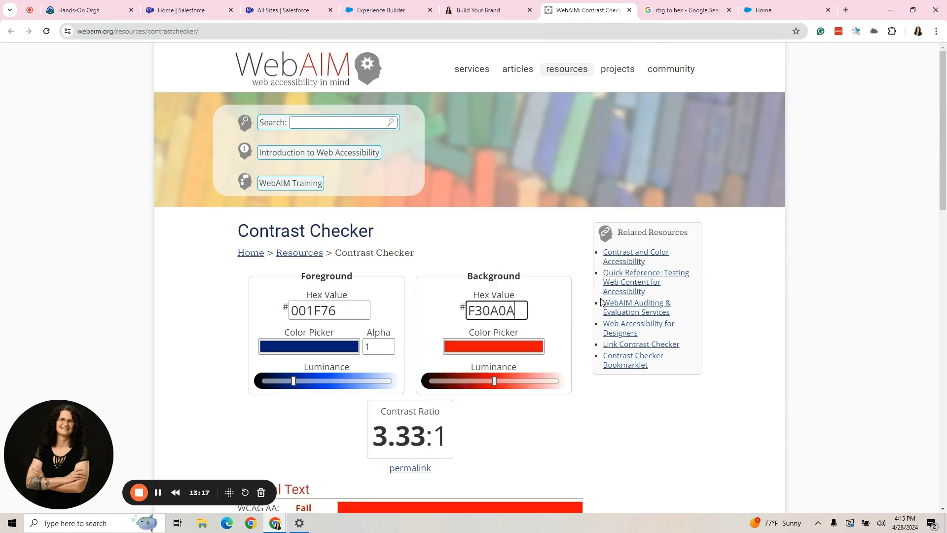
{"action": "scroll", "coordinate": [758, 387], "scroll_direction": "down", "scroll_amount": 5}
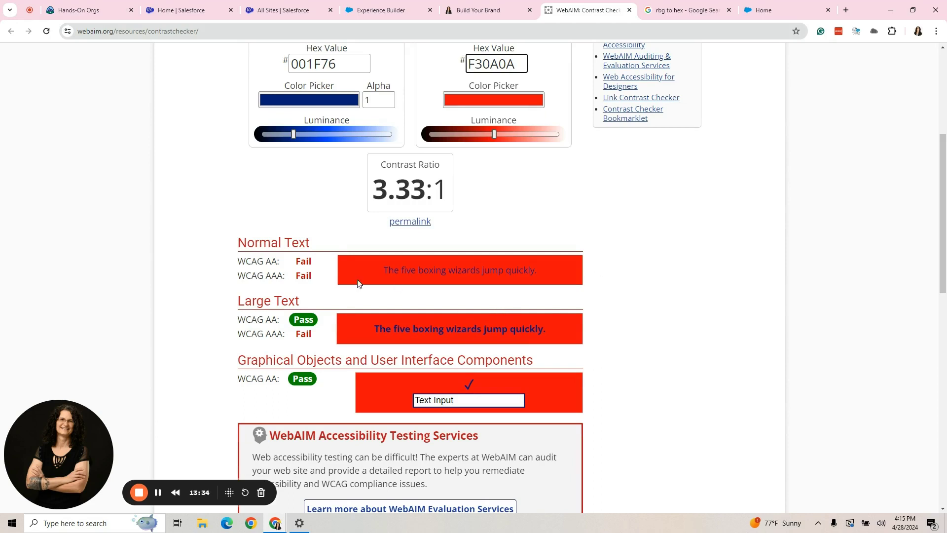
{"action": "scroll", "coordinate": [611, 263], "scroll_direction": "down", "scroll_amount": 1}
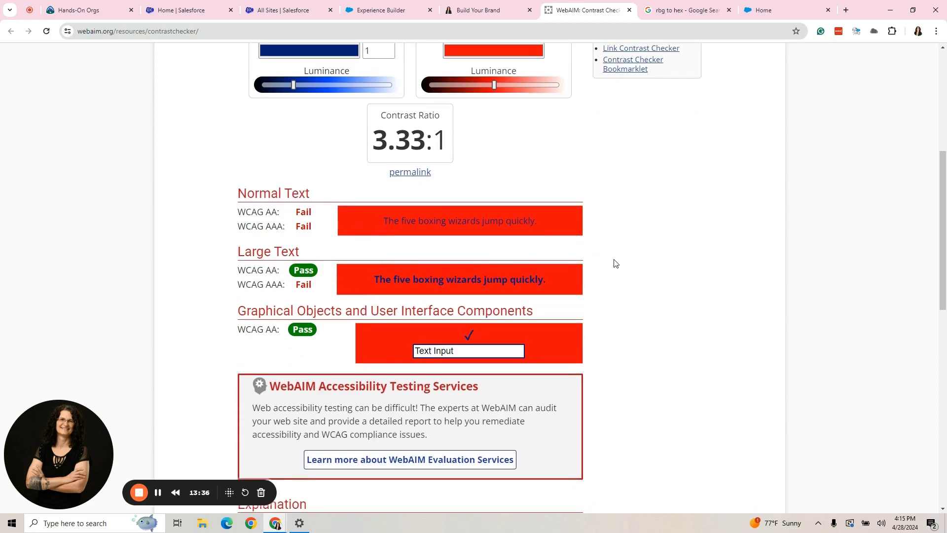
{"action": "scroll", "coordinate": [617, 263], "scroll_direction": "up", "scroll_amount": 2}
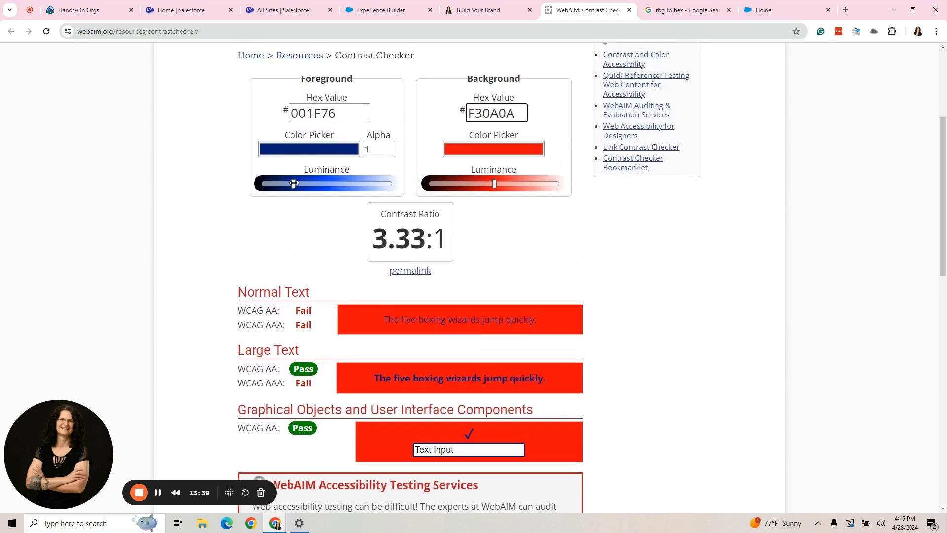
Slide the luminances to dark grey 454545 on pale pink FDE7E7 and select the background hex.
{"action": "mouse_move", "coordinate": [294, 183]}
{"action": "left_mouse_down"}
{"action": "mouse_move", "coordinate": [261, 183]}
{"action": "mouse_move", "coordinate": [298, 185]}
{"action": "left_mouse_up"}
{"action": "left_click_drag", "start_coordinate": [495, 183], "coordinate": [551, 184]}
{"action": "left_click_drag", "start_coordinate": [514, 113], "coordinate": [466, 113]}
{"action": "right_click", "coordinate": [496, 121]}
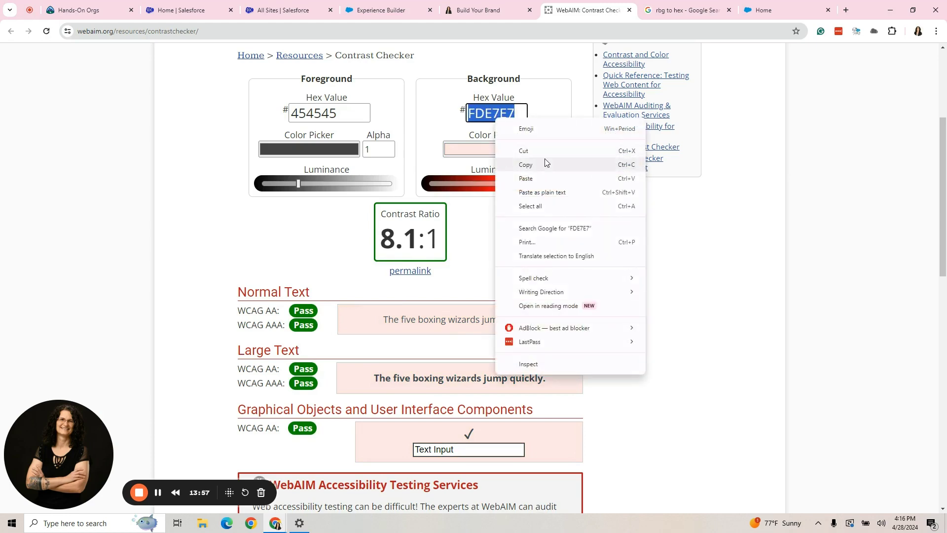
Copy FDE7E7 and paste rgb(253, 231, 231) as the Tile Menu banner background colour.
{"action": "left_click", "coordinate": [546, 163]}
{"action": "left_click", "coordinate": [393, 10]}
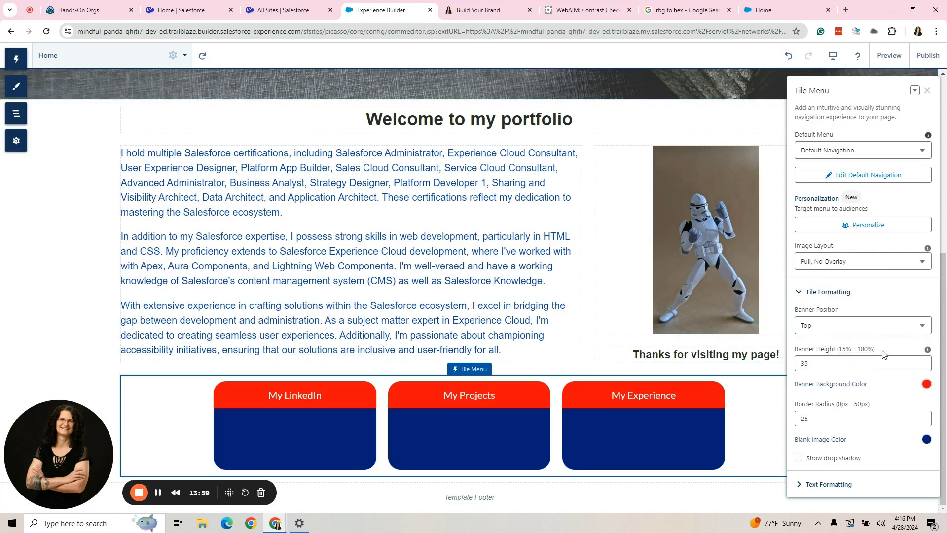
{"action": "left_click", "coordinate": [925, 387]}
{"action": "right_click", "coordinate": [847, 367]}
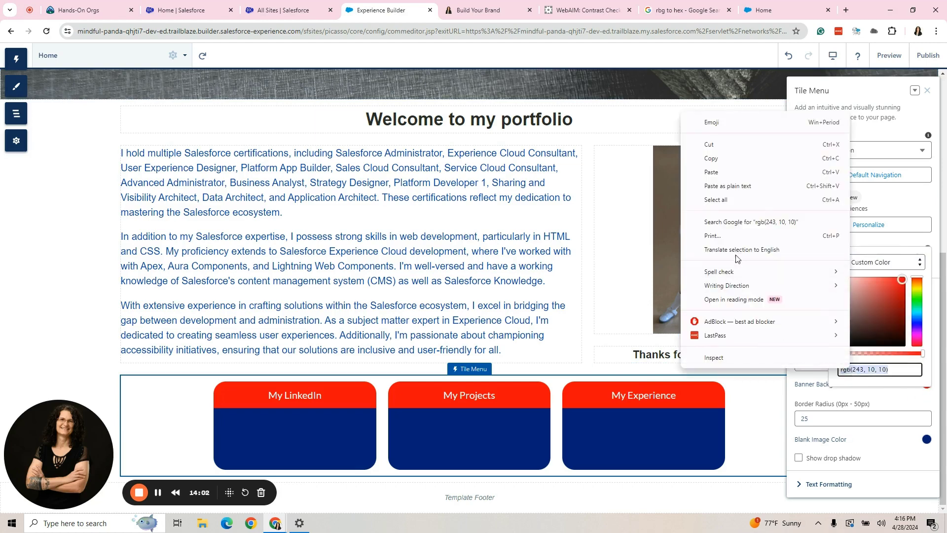
{"action": "left_click", "coordinate": [714, 185]}
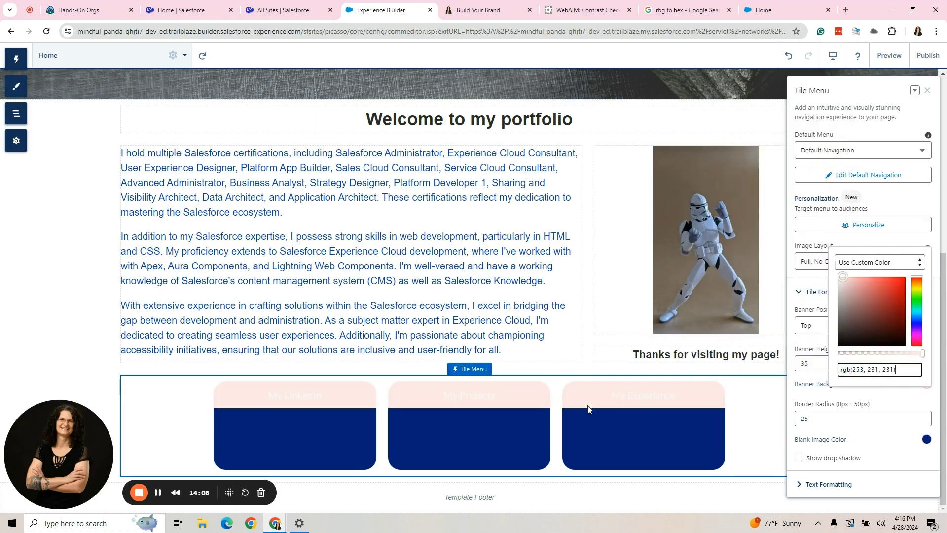
{"action": "left_click", "coordinate": [804, 377]}
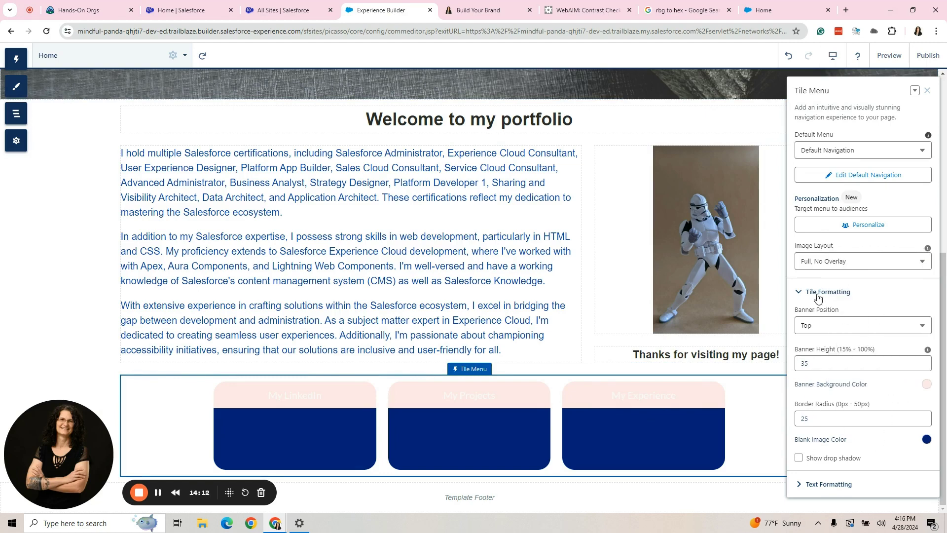
Set the Tile Menu's Text Formatting colour to black.
{"action": "left_click", "coordinate": [798, 294]}
{"action": "left_click", "coordinate": [807, 321]}
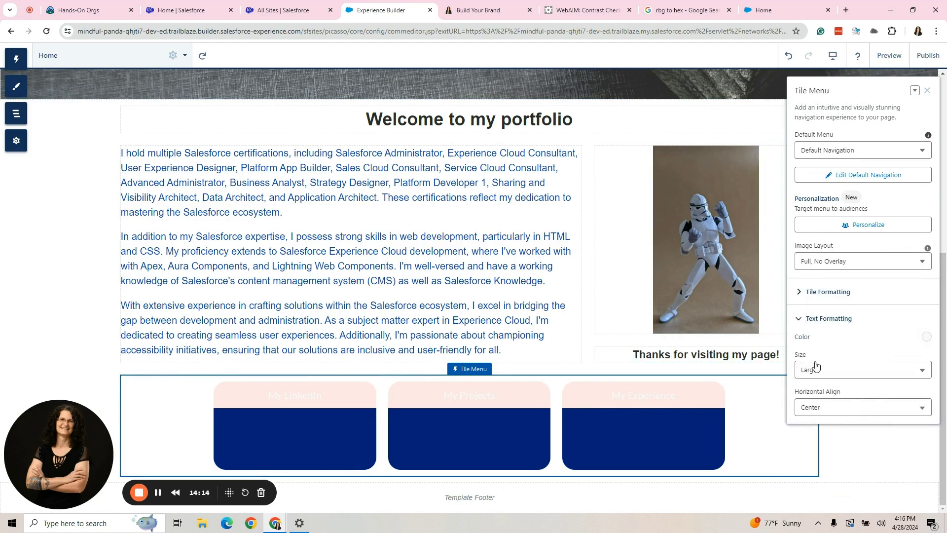
{"action": "left_click", "coordinate": [927, 338]}
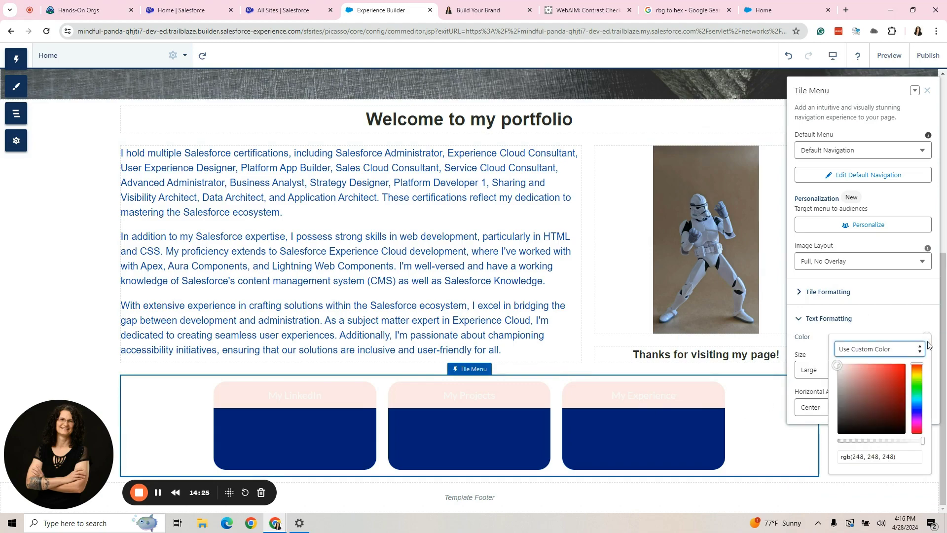
{"action": "left_click_drag", "start_coordinate": [851, 370], "coordinate": [837, 446]}
{"action": "key", "text": "Escape"}
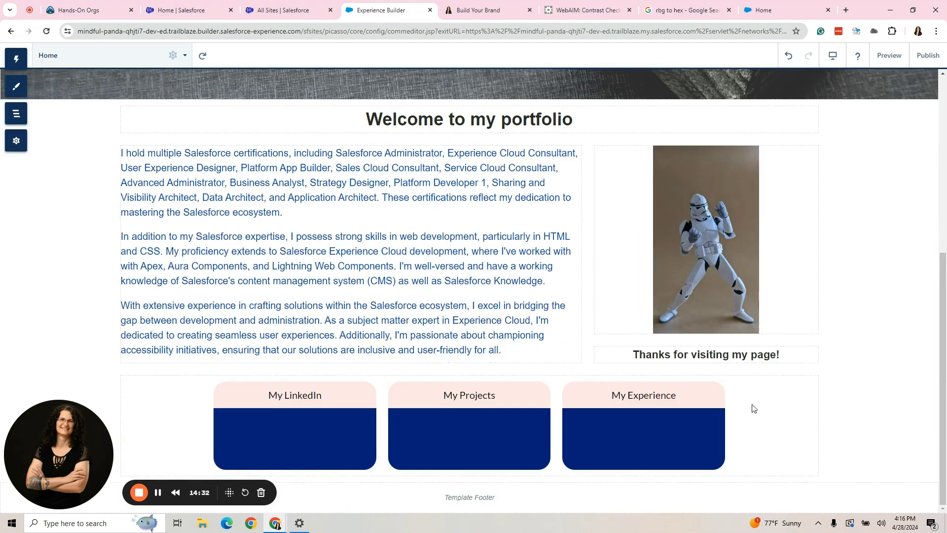
{"action": "left_click", "coordinate": [632, 445]}
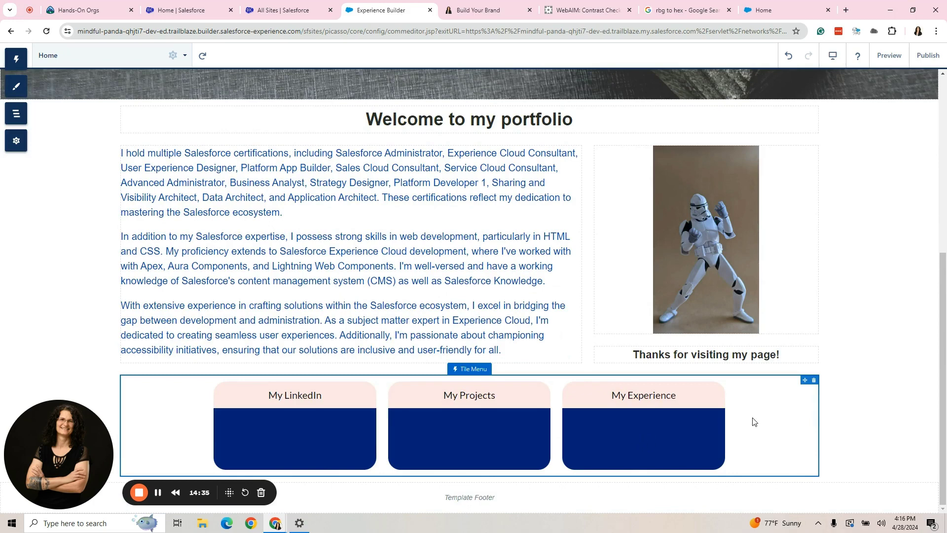
{"action": "left_click", "coordinate": [496, 12]}
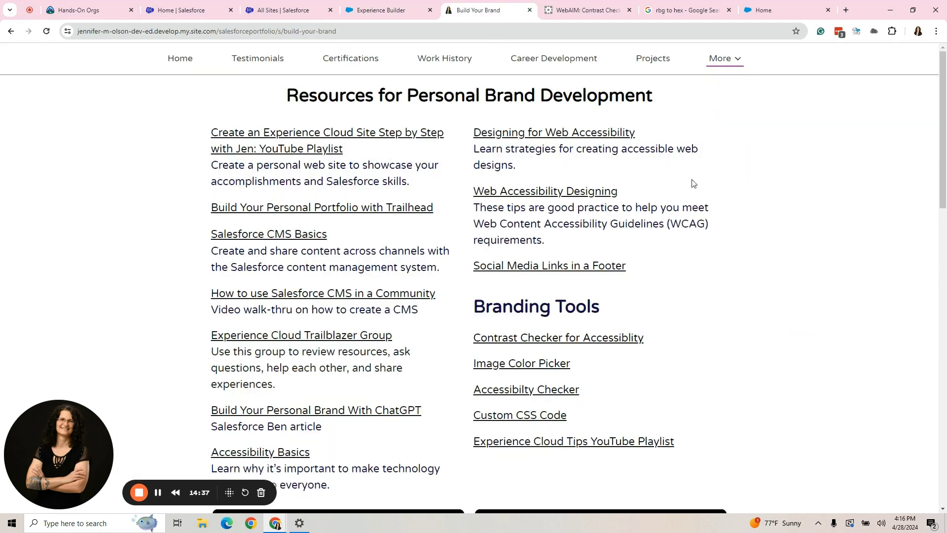
{"action": "left_click", "coordinate": [720, 60]}
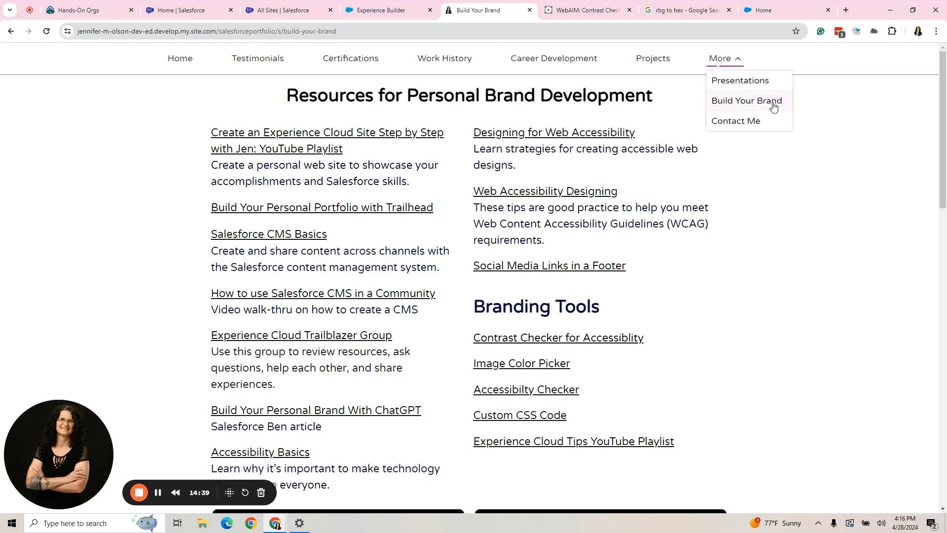
{"action": "left_click", "coordinate": [809, 309]}
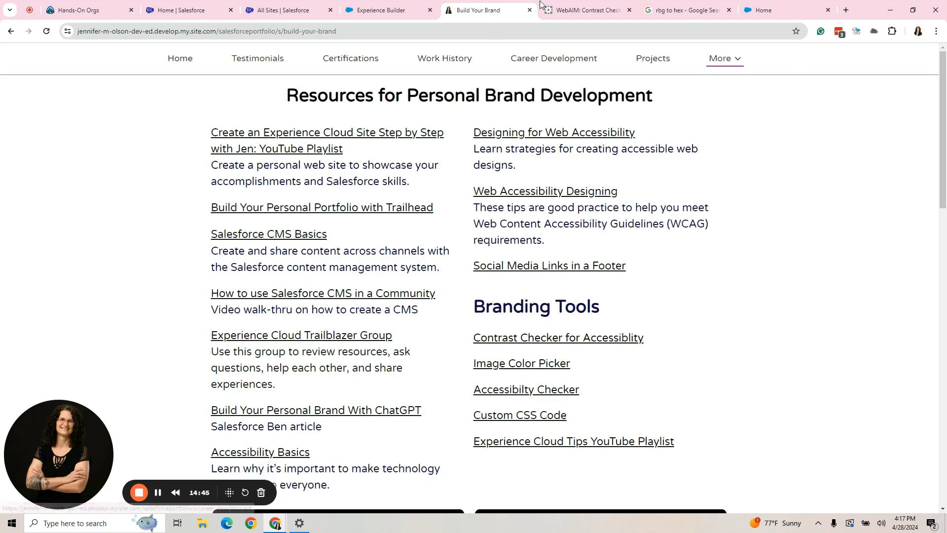
Publish the portfolio site with the restyled Tile Menu and switch to the live home page.
{"action": "left_click", "coordinate": [393, 11]}
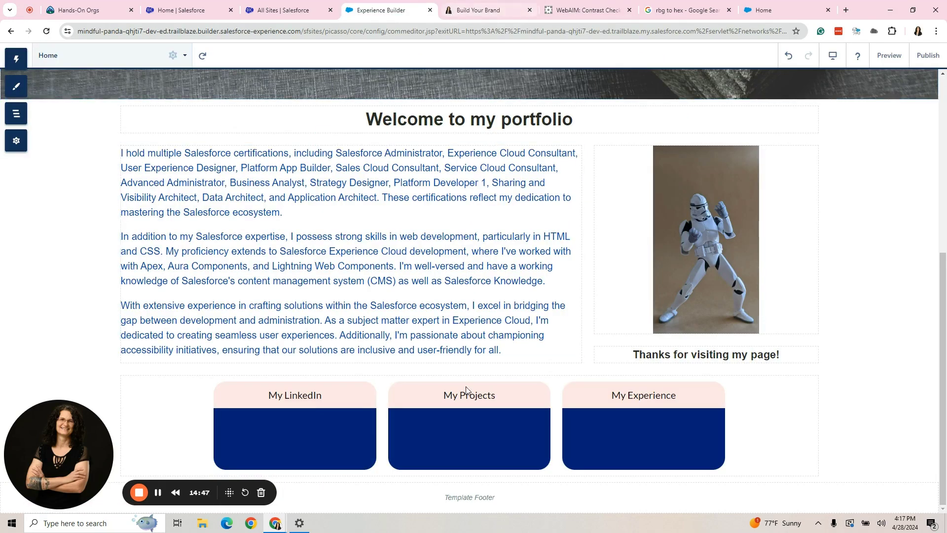
{"action": "left_click", "coordinate": [756, 421]}
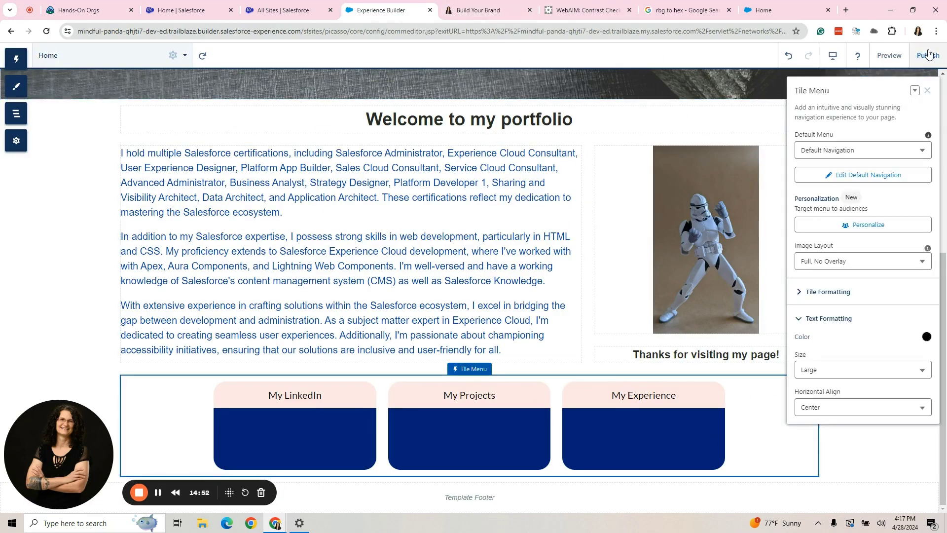
{"action": "left_click", "coordinate": [928, 57]}
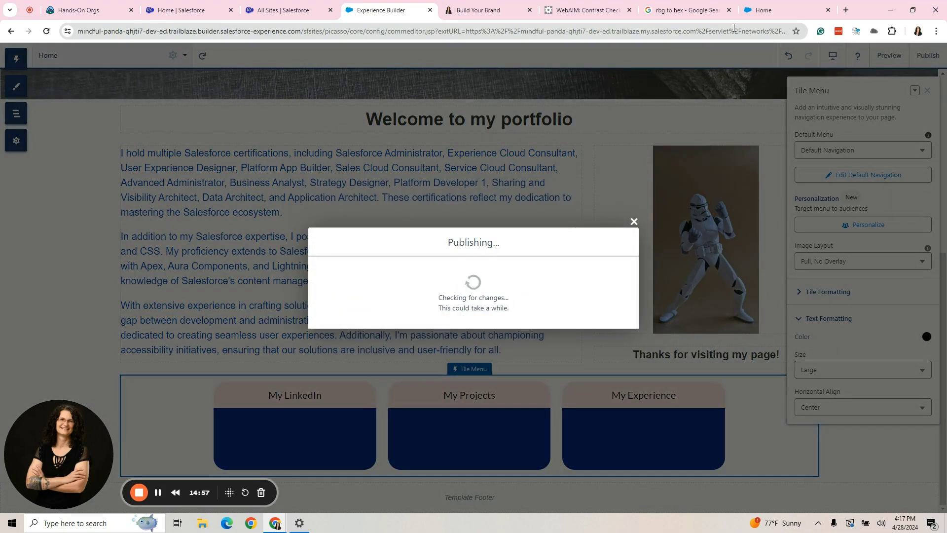
{"action": "left_click", "coordinate": [753, 10]}
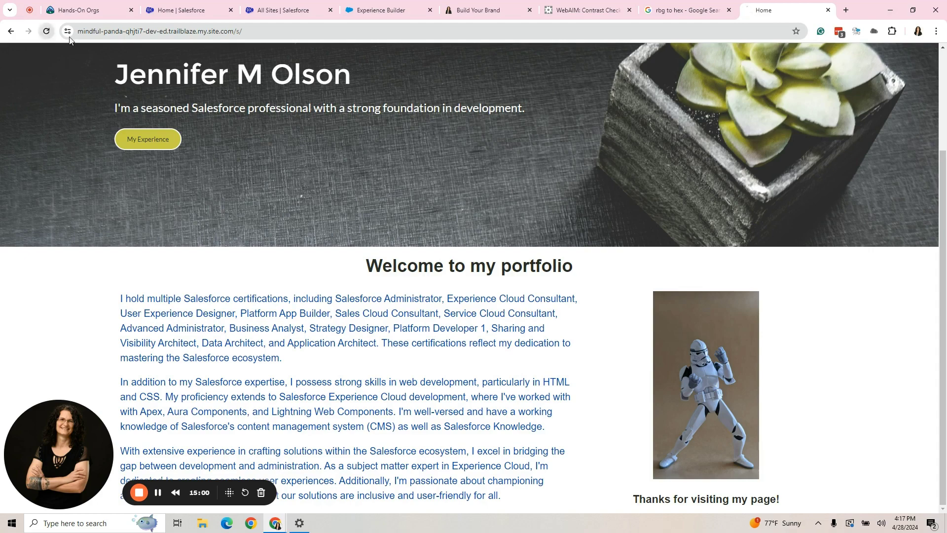
Reload the live home page, test the My Experience tile link, then go back Home.
{"action": "left_click", "coordinate": [46, 31]}
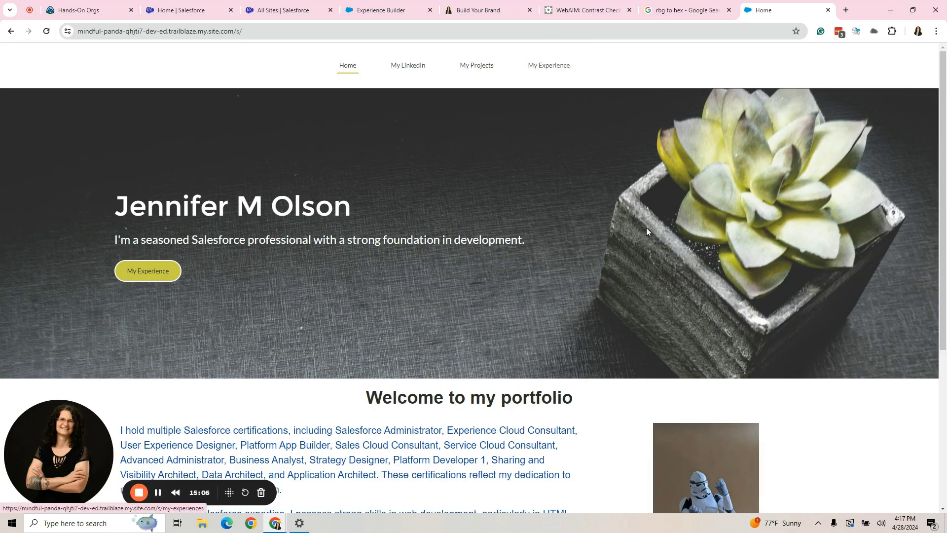
{"action": "scroll", "coordinate": [686, 242], "scroll_direction": "down", "scroll_amount": 5}
{"action": "scroll", "coordinate": [891, 461], "scroll_direction": "up", "scroll_amount": 5}
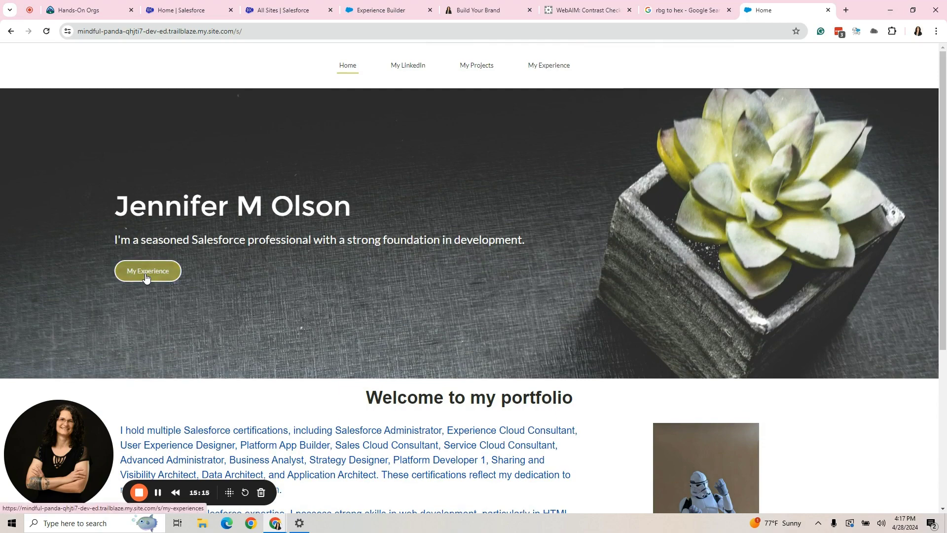
{"action": "scroll", "coordinate": [793, 348], "scroll_direction": "down", "scroll_amount": 5}
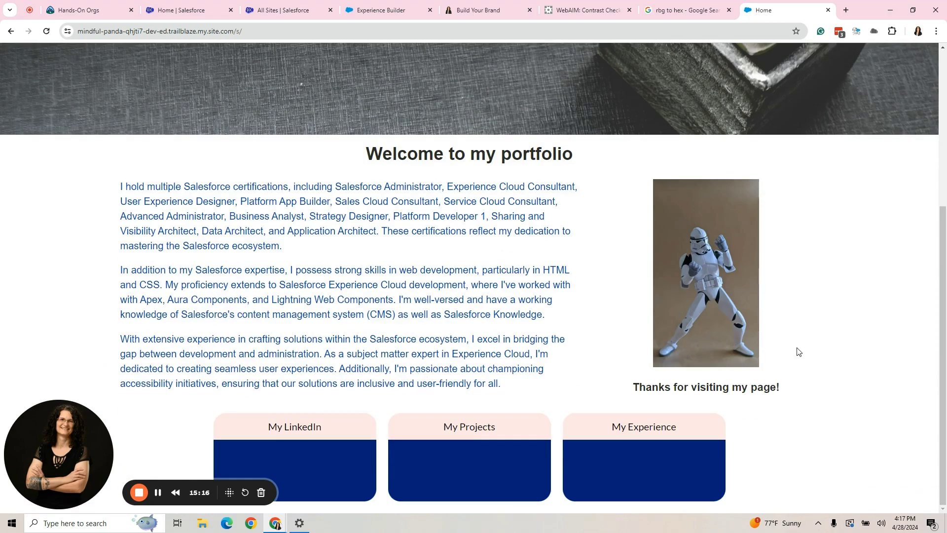
{"action": "left_click", "coordinate": [632, 432]}
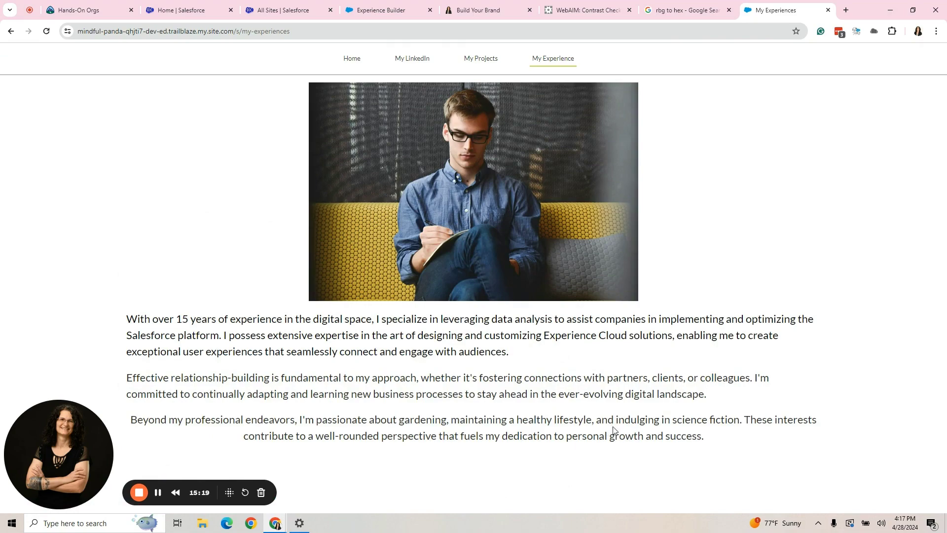
{"action": "left_click", "coordinate": [353, 60]}
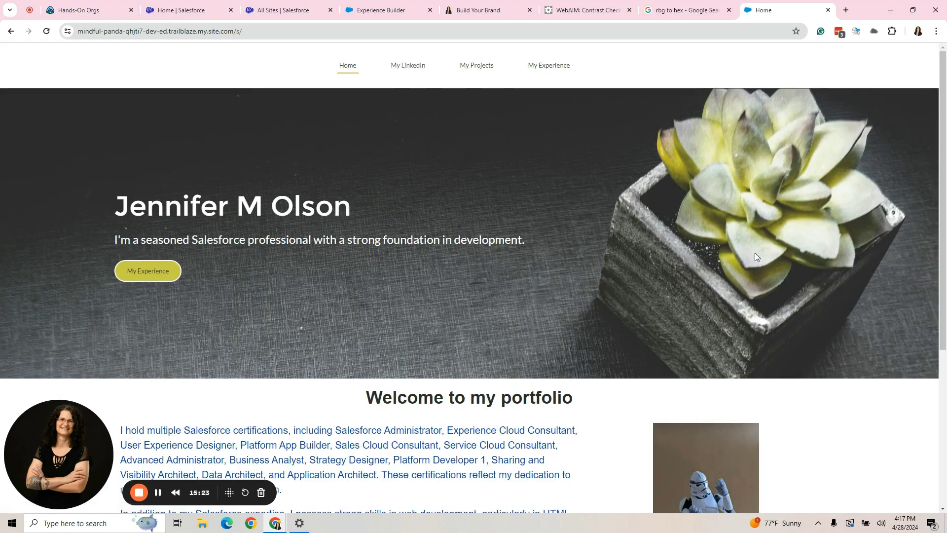
Test the My LinkedIn tile, which opens LinkedIn in a new tab.
{"action": "scroll", "coordinate": [762, 261], "scroll_direction": "down", "scroll_amount": 5}
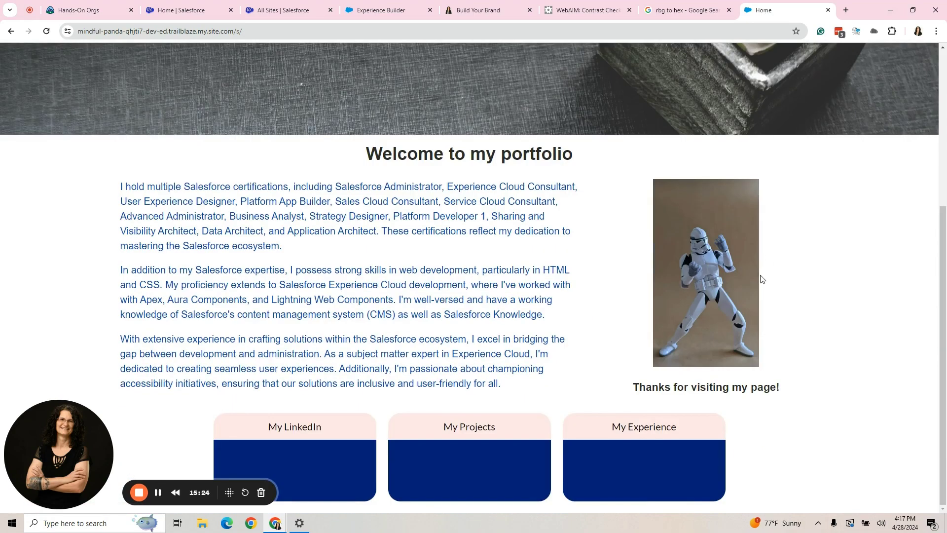
{"action": "left_click", "coordinate": [295, 434]}
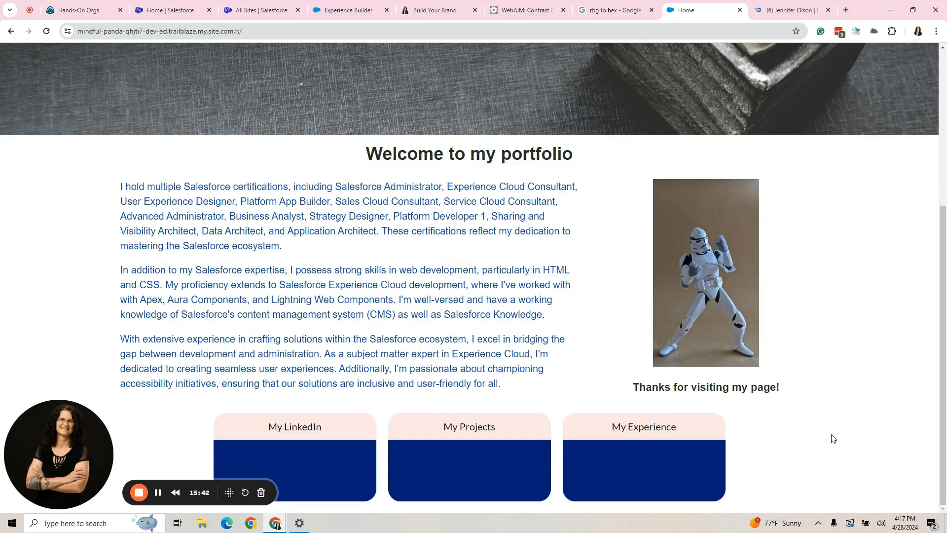
{"action": "scroll", "coordinate": [824, 441], "scroll_direction": "up", "scroll_amount": 3}
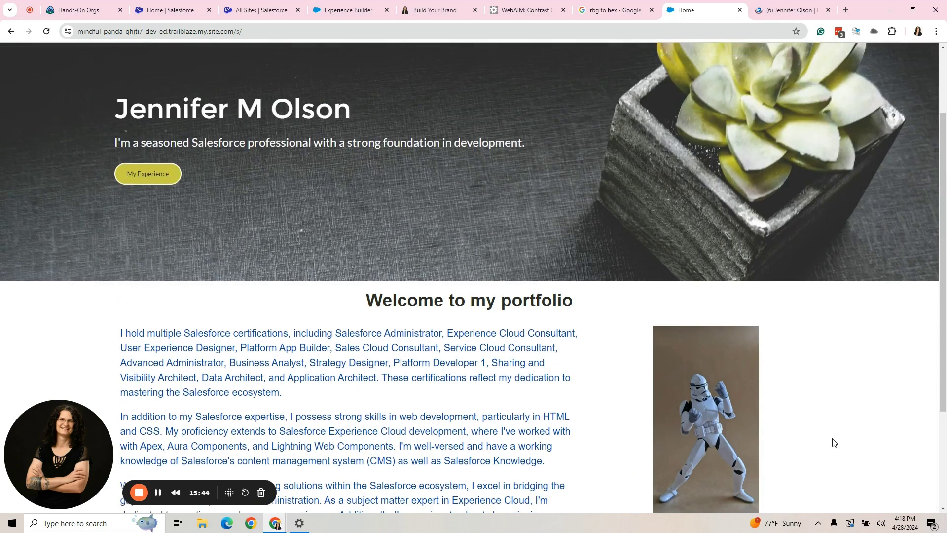
{"action": "scroll", "coordinate": [831, 442], "scroll_direction": "down", "scroll_amount": 3}
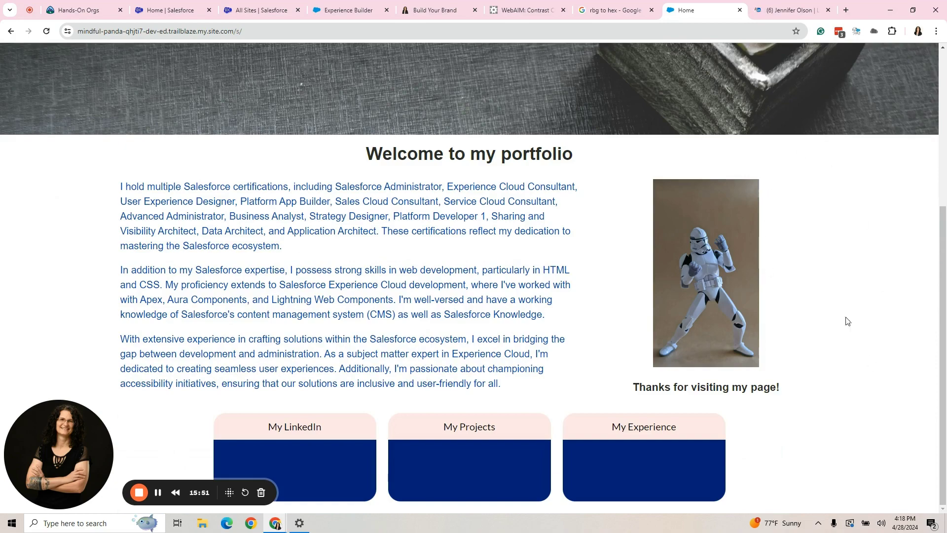
{"action": "scroll", "coordinate": [536, 201], "scroll_direction": "up", "scroll_amount": 5}
{"action": "scroll", "coordinate": [539, 195], "scroll_direction": "down", "scroll_amount": 5}
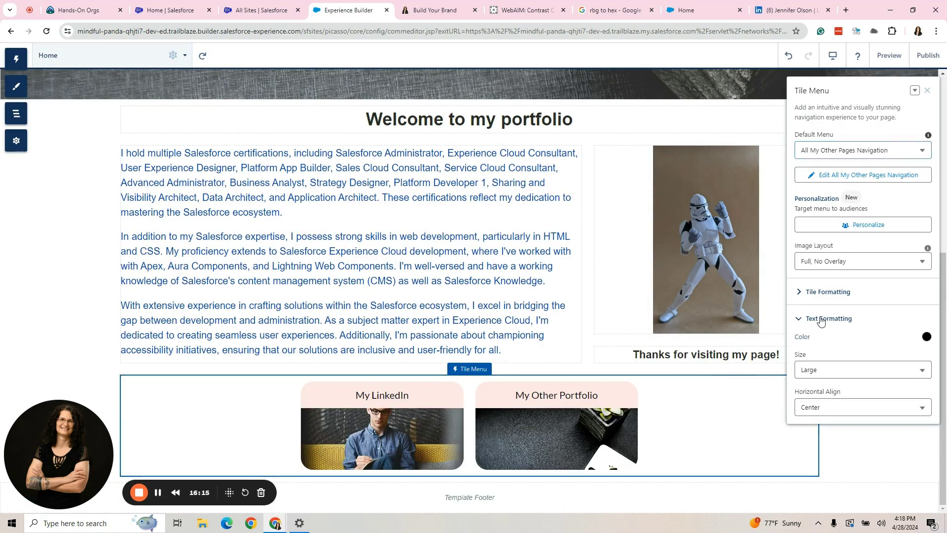
Collapse the Tile Menu's Text Formatting section in the editor.
{"action": "left_click", "coordinate": [815, 320]}
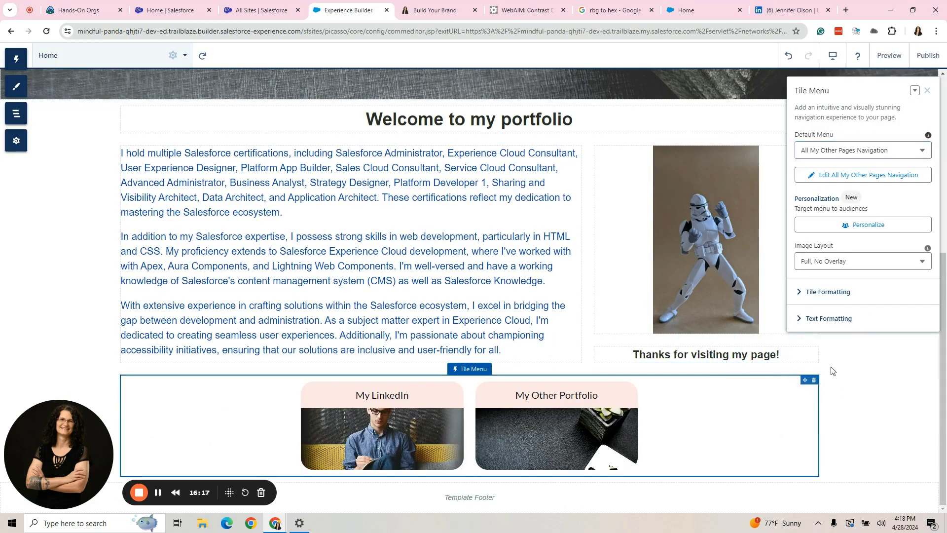